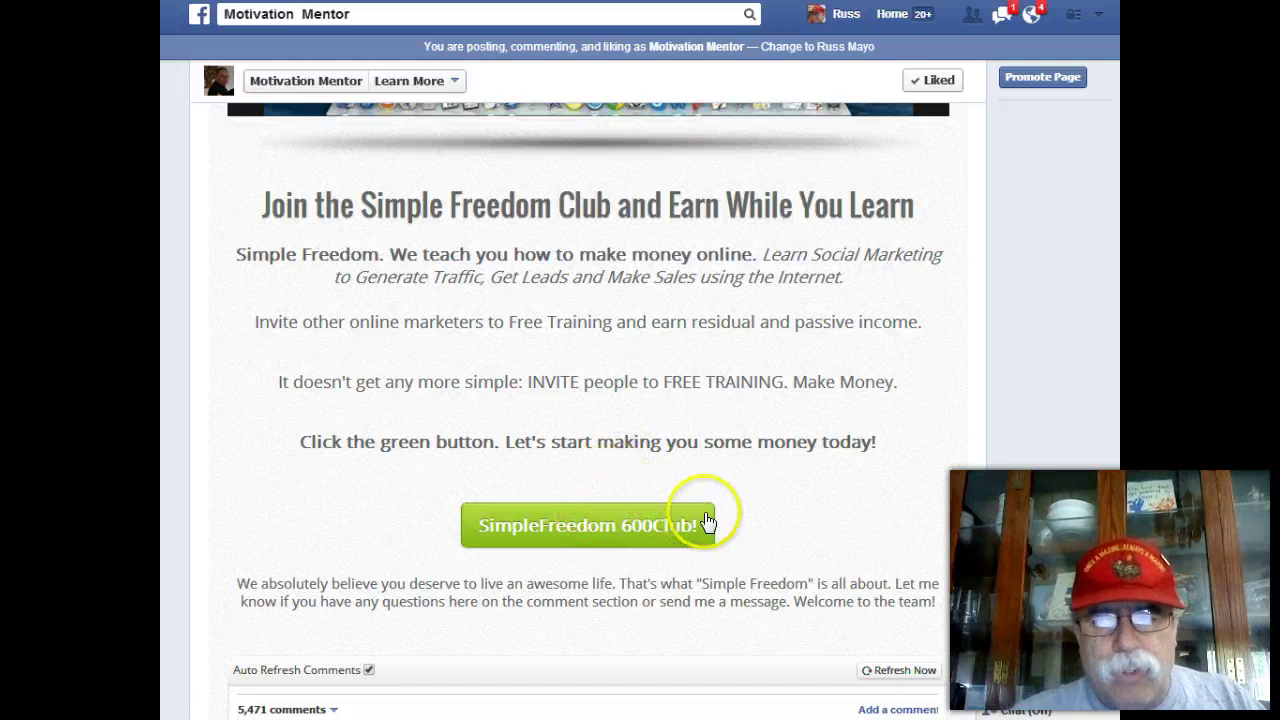
Scroll through the app page, then open and close the feed settings without changes.
{"action": "scroll", "coordinate": [588, 400], "scroll_direction": "down", "scroll_amount": 9}
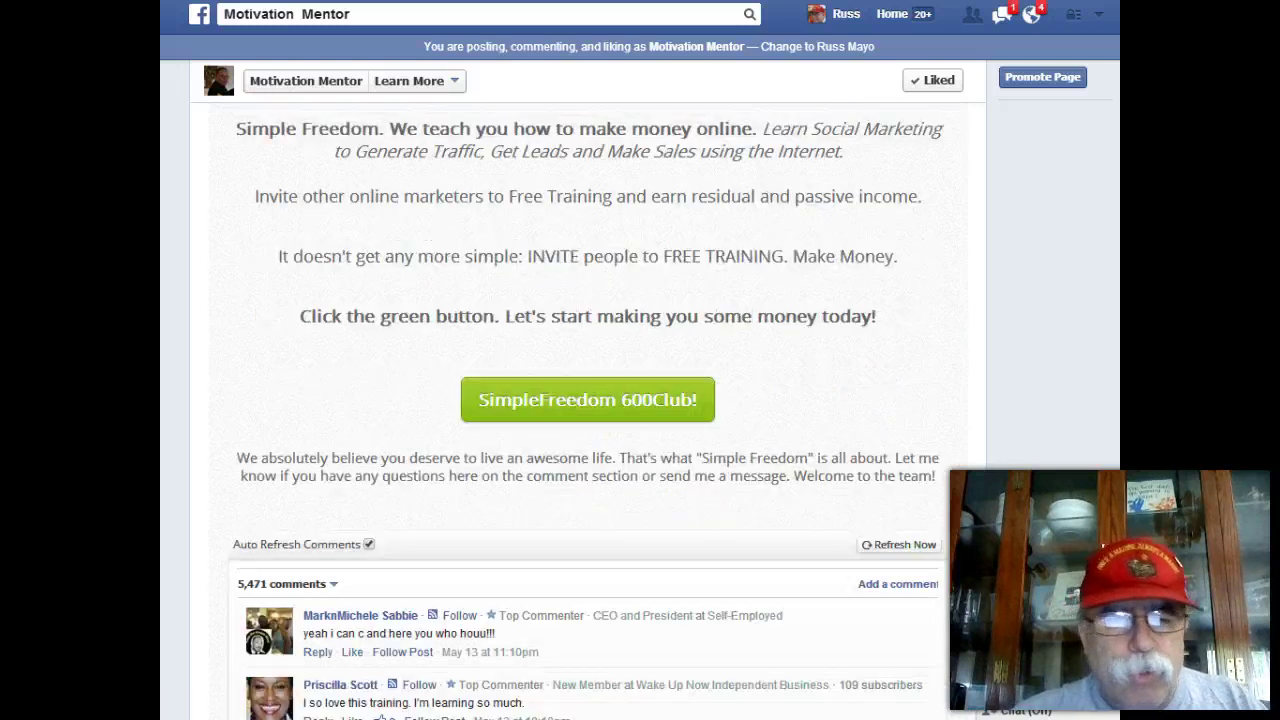
{"action": "scroll", "coordinate": [465, 680], "scroll_direction": "up", "scroll_amount": 15}
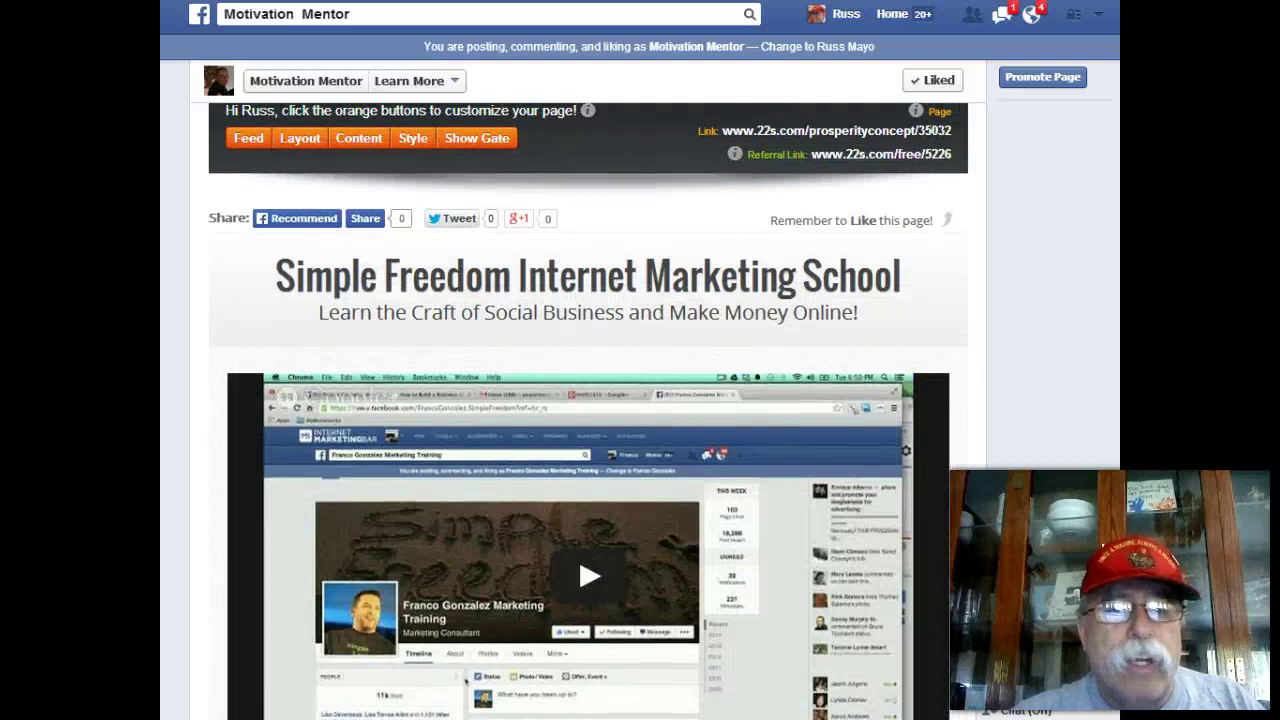
{"action": "scroll", "coordinate": [465, 680], "scroll_direction": "down", "scroll_amount": 8}
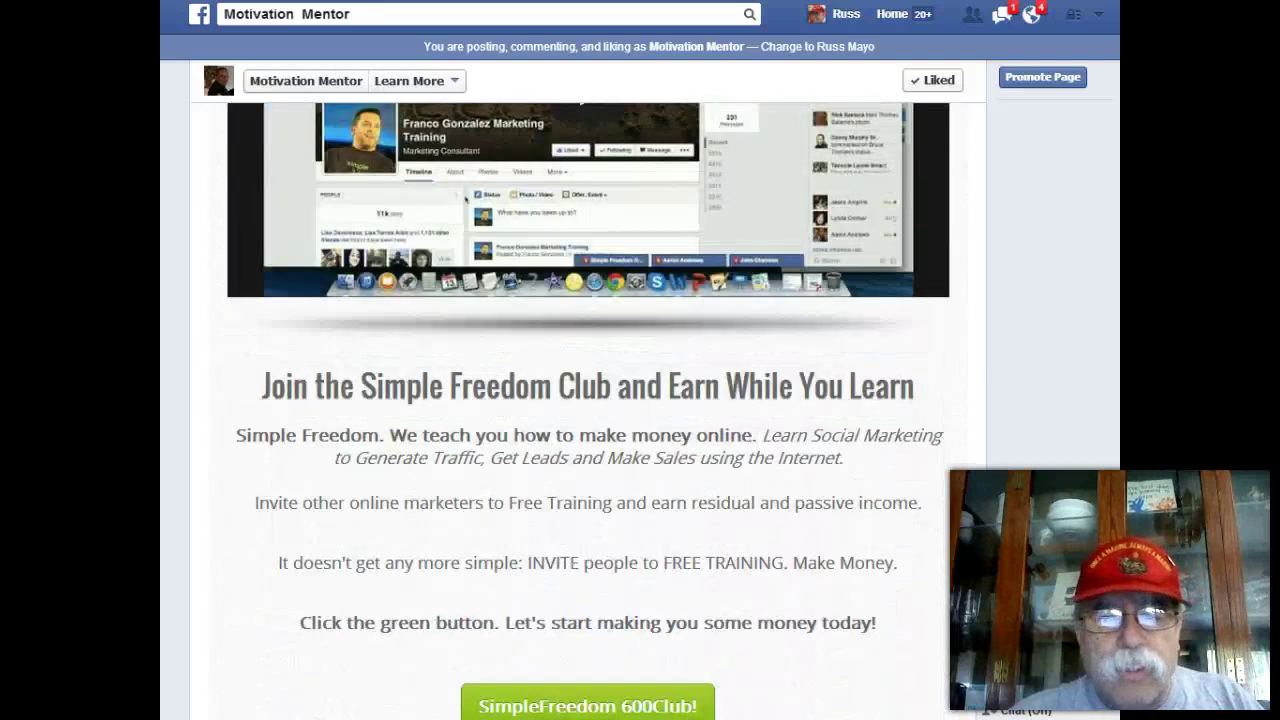
{"action": "scroll", "coordinate": [588, 400], "scroll_direction": "down", "scroll_amount": 7}
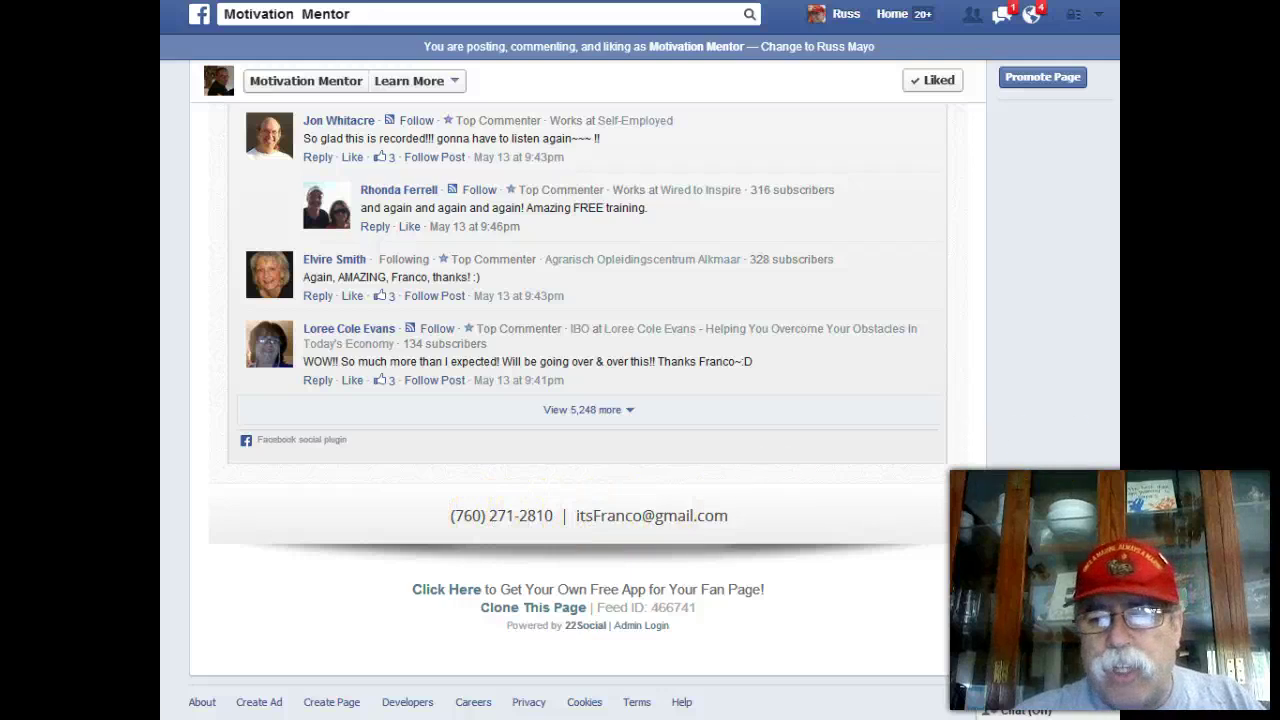
{"action": "scroll", "coordinate": [588, 400], "scroll_direction": "up", "scroll_amount": 15}
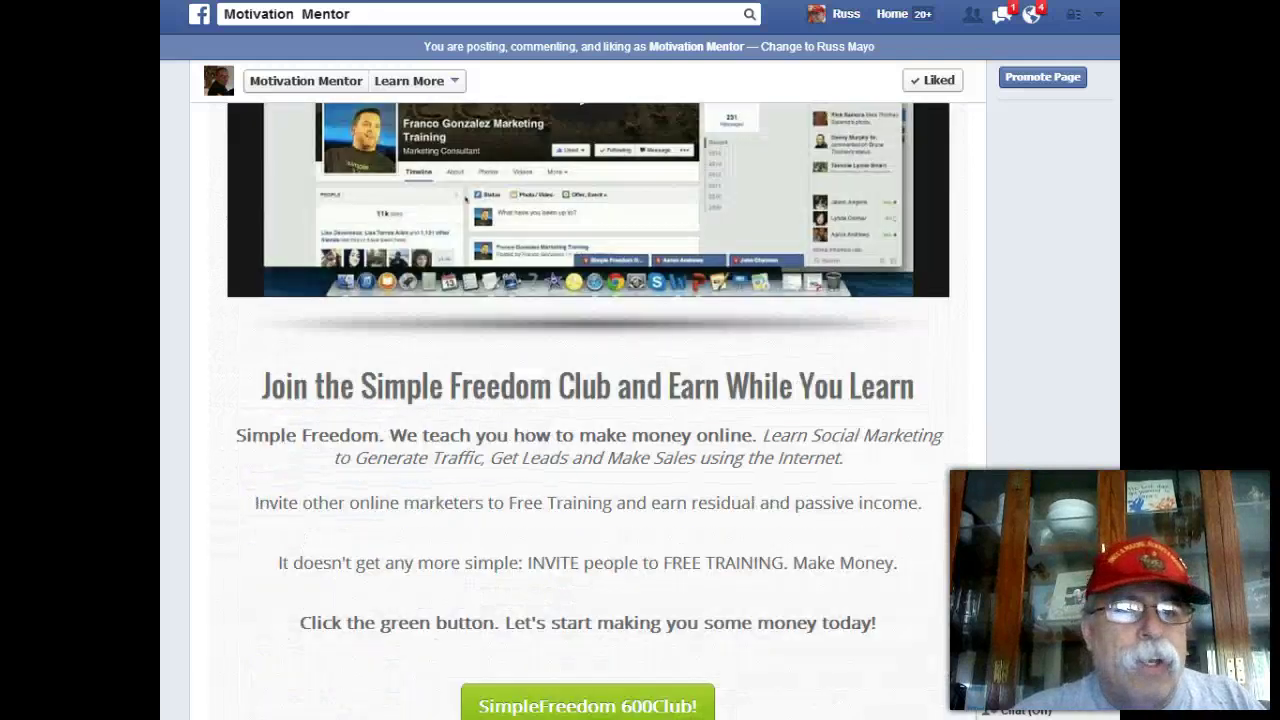
{"action": "scroll", "coordinate": [588, 400], "scroll_direction": "up", "scroll_amount": 2}
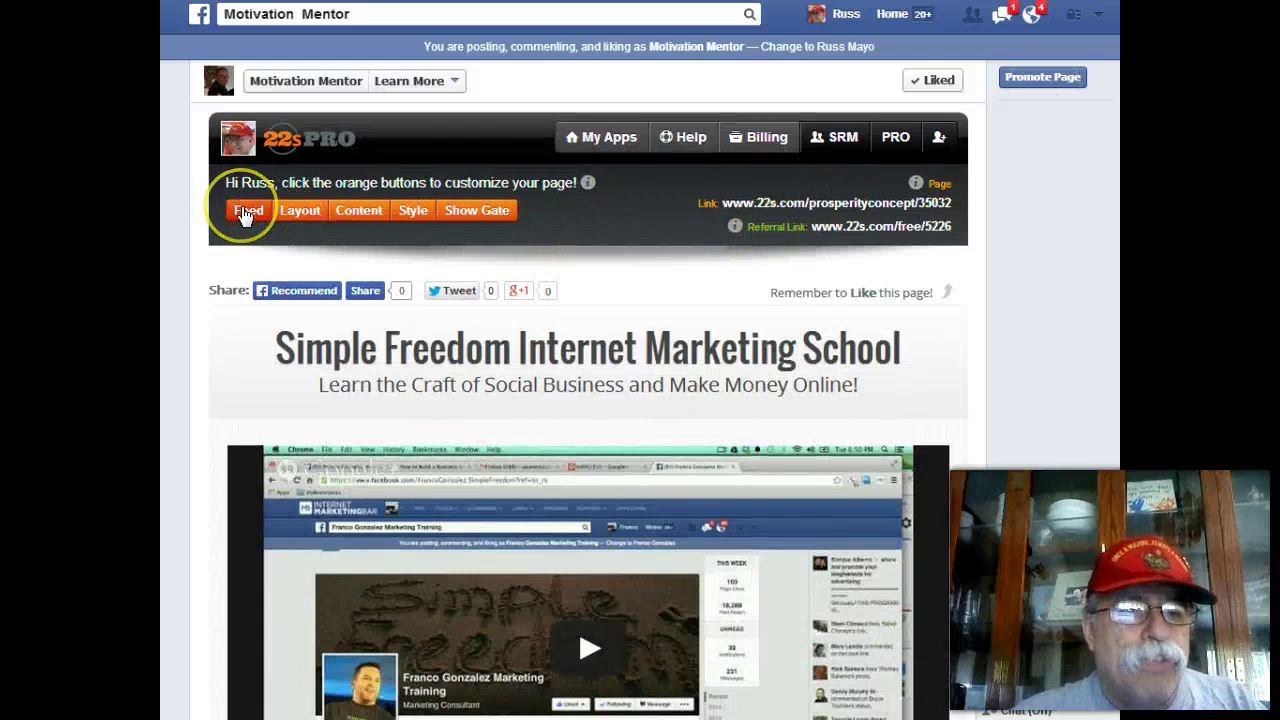
{"action": "left_click", "coordinate": [245, 213]}
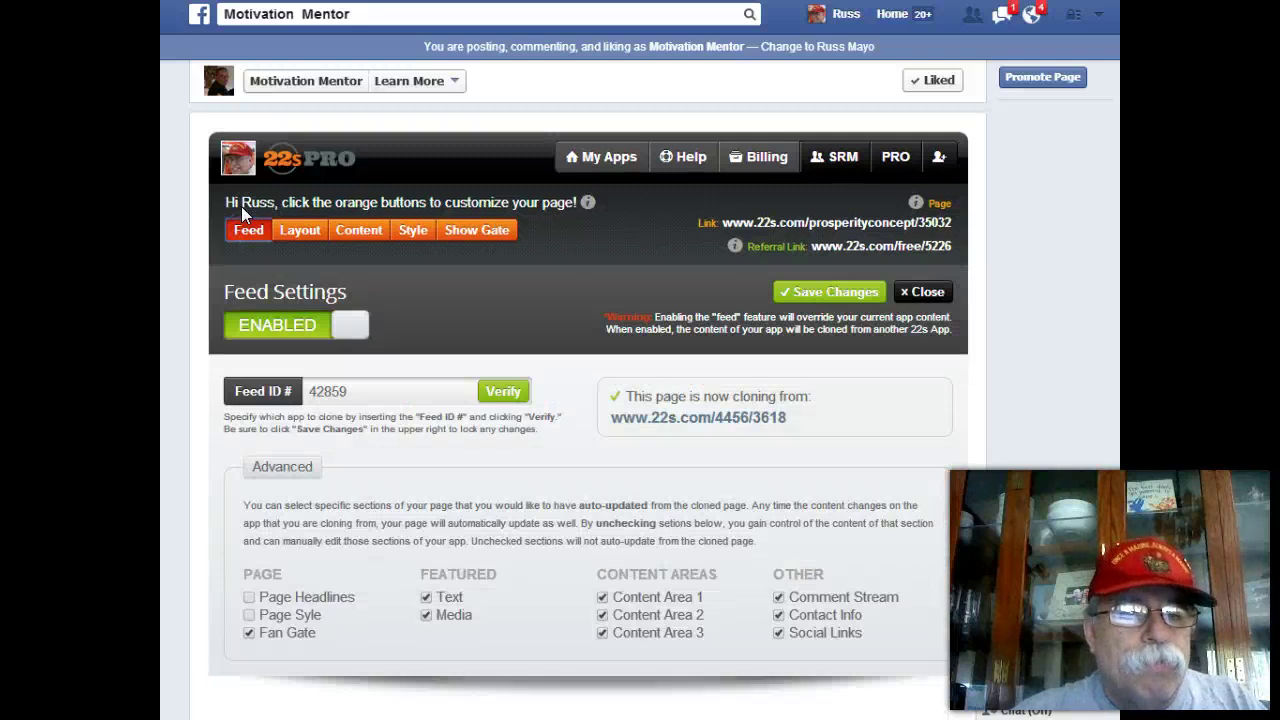
{"action": "left_click", "coordinate": [248, 229]}
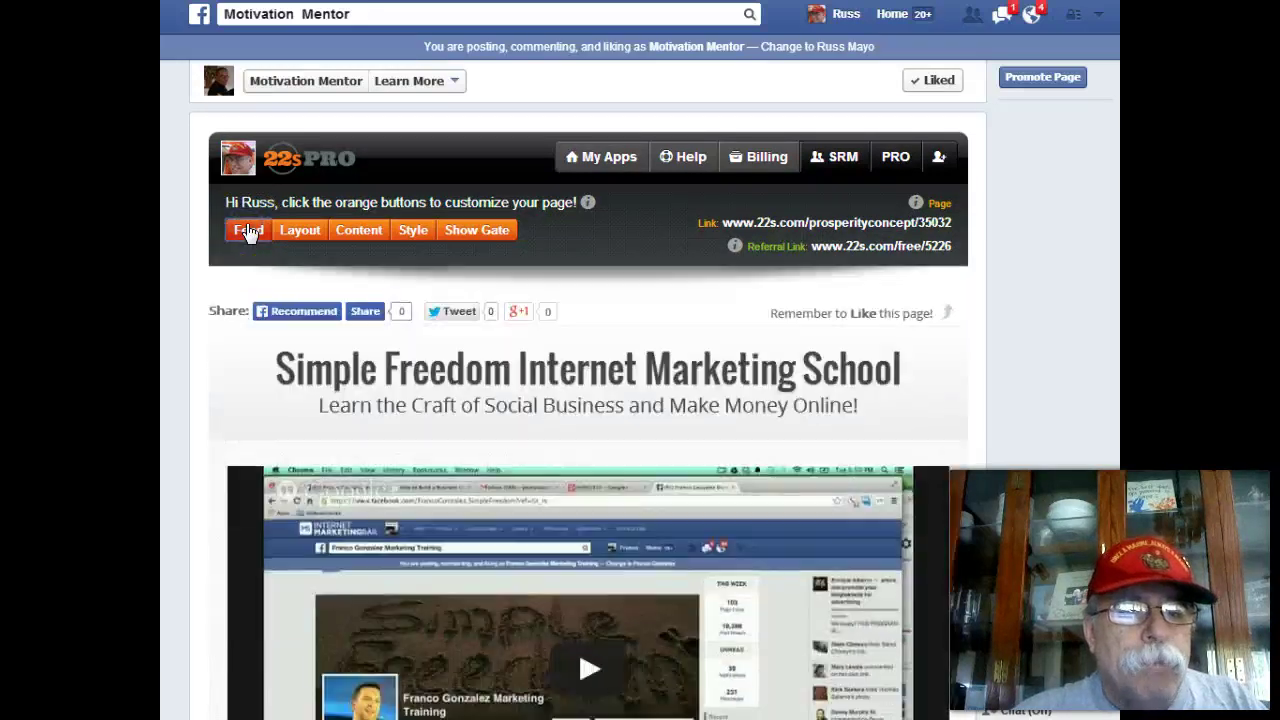
Enter content-editing mode and cancel out of the featured call-to-action Buttons settings.
{"action": "left_click", "coordinate": [349, 230]}
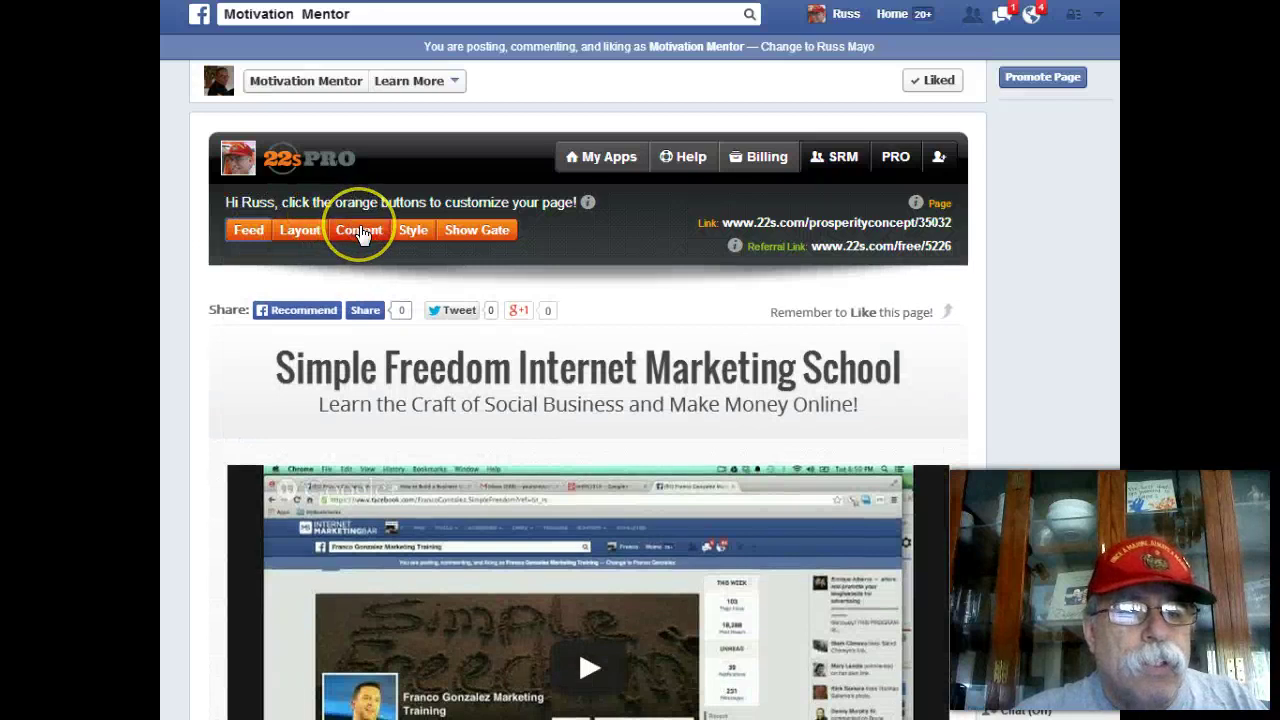
{"action": "left_click", "coordinate": [360, 231]}
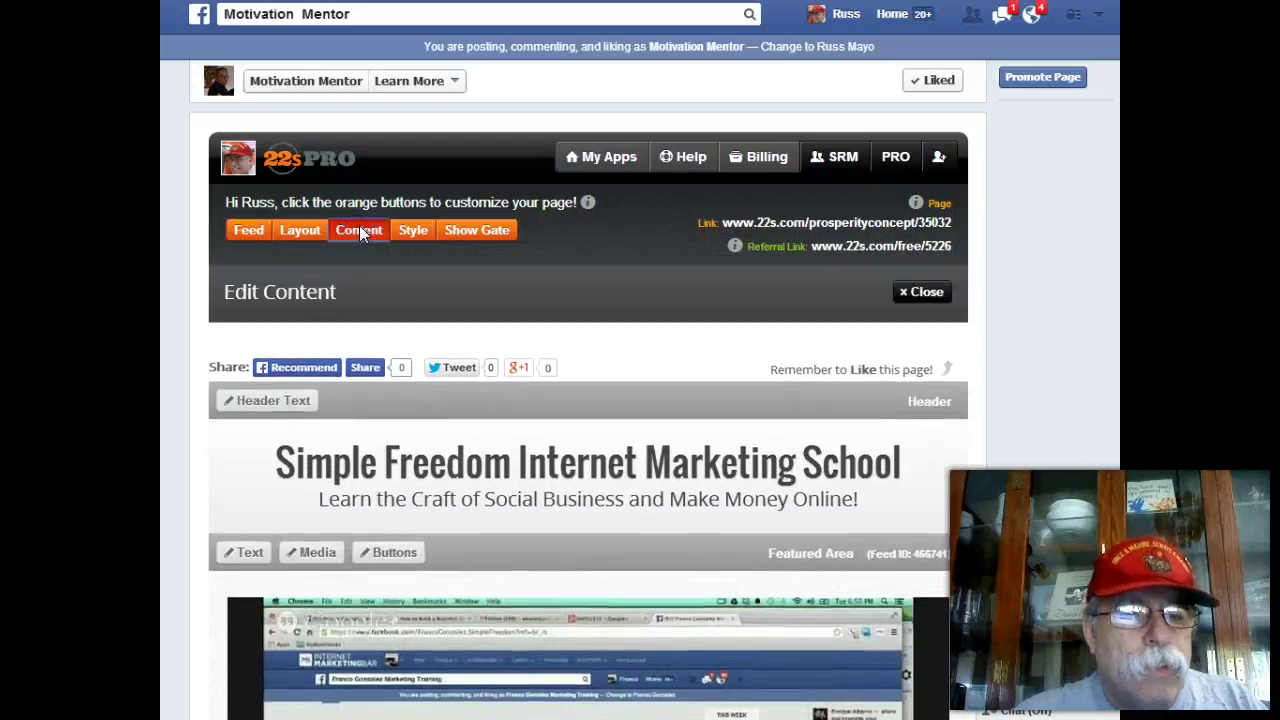
{"action": "left_click", "coordinate": [359, 232]}
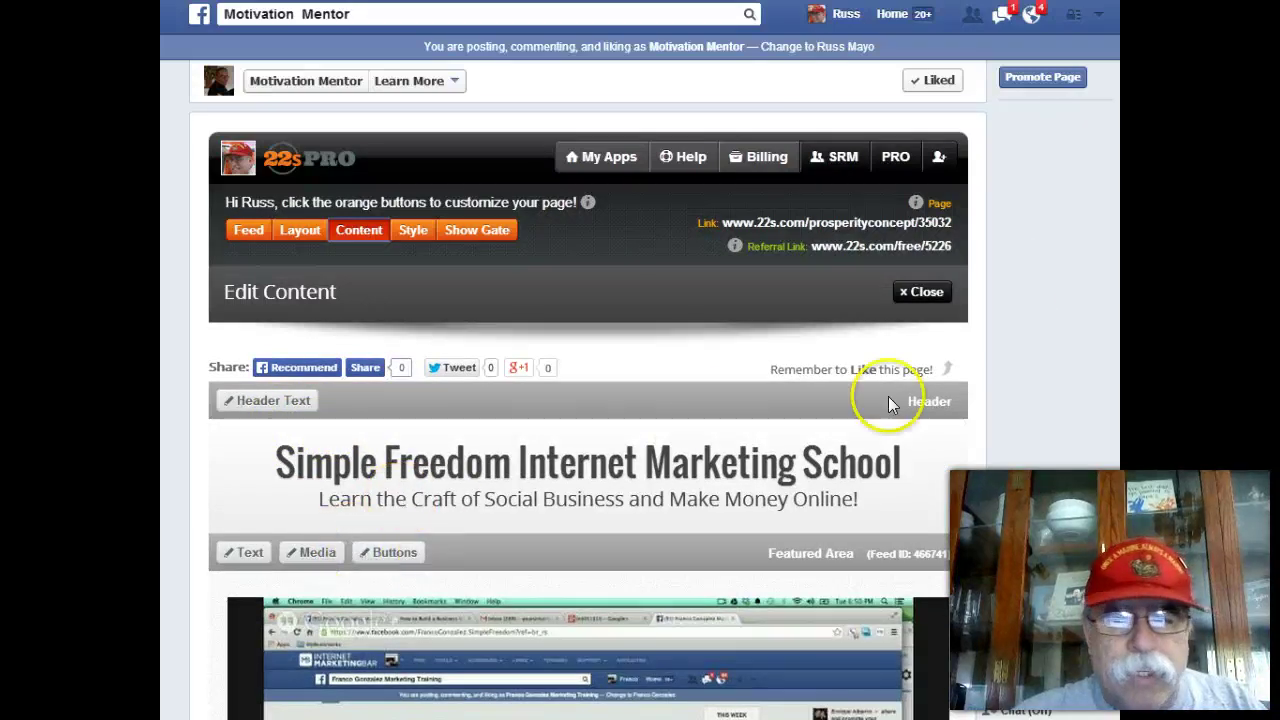
{"action": "scroll", "coordinate": [465, 538], "scroll_direction": "down", "scroll_amount": 4}
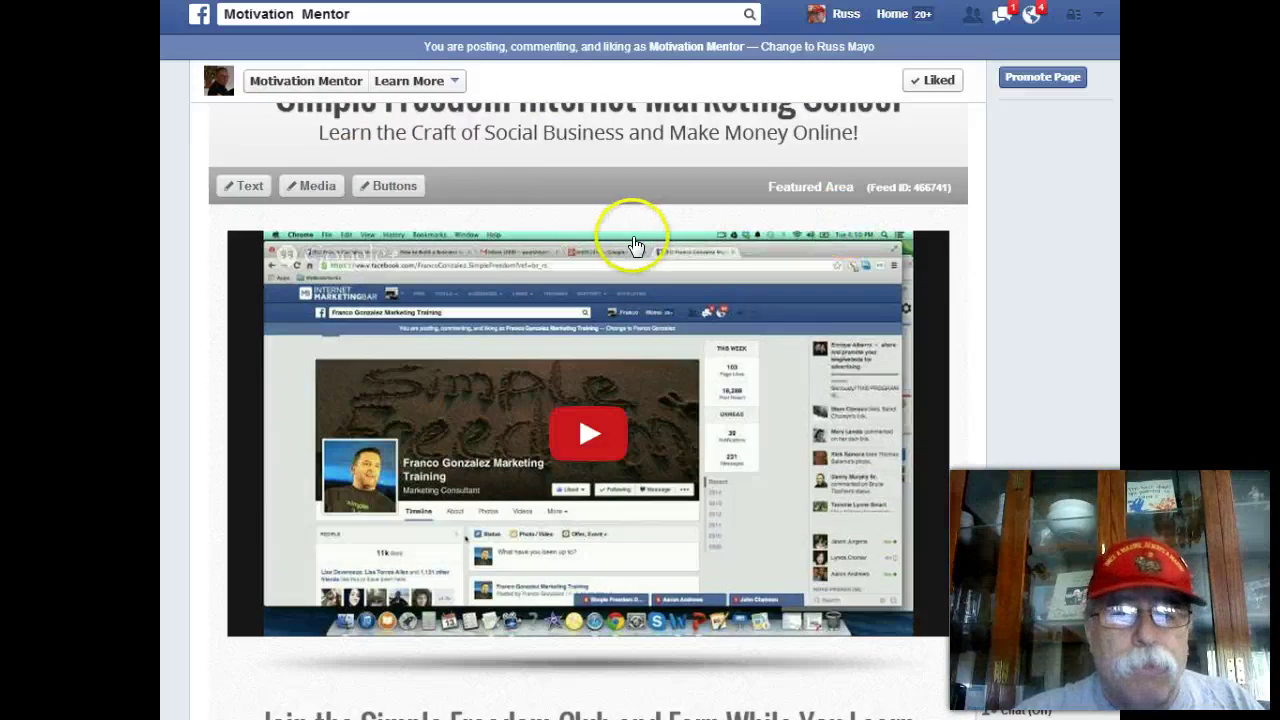
{"action": "left_click", "coordinate": [386, 190]}
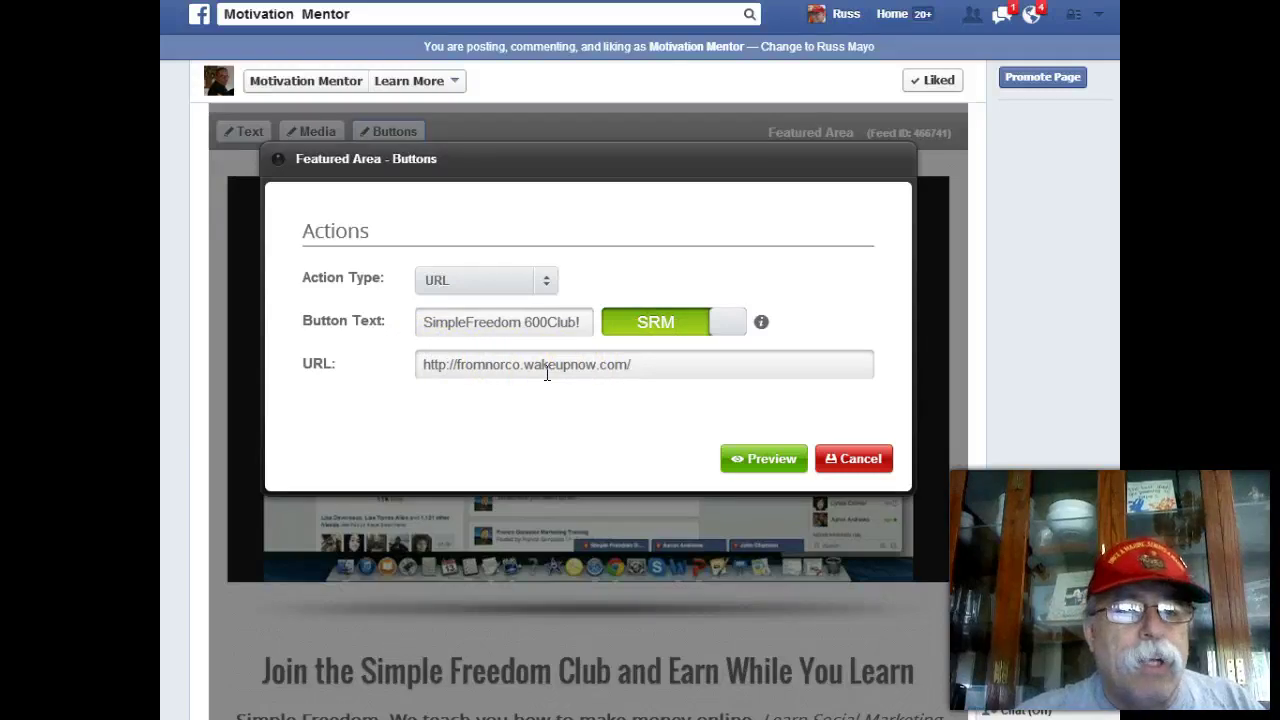
{"action": "left_click", "coordinate": [841, 465]}
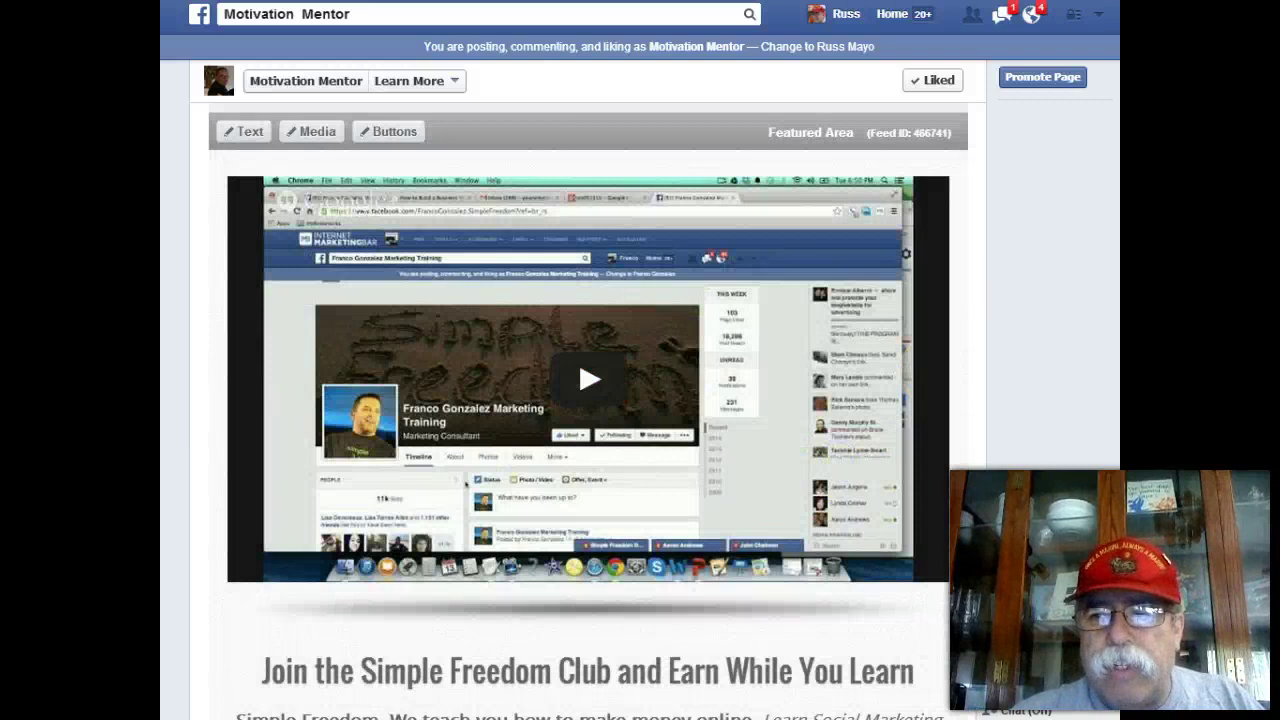
Try editing Contact Info and acknowledge the alert that it is loaded from the feed.
{"action": "scroll", "coordinate": [588, 400], "scroll_direction": "down", "scroll_amount": 15}
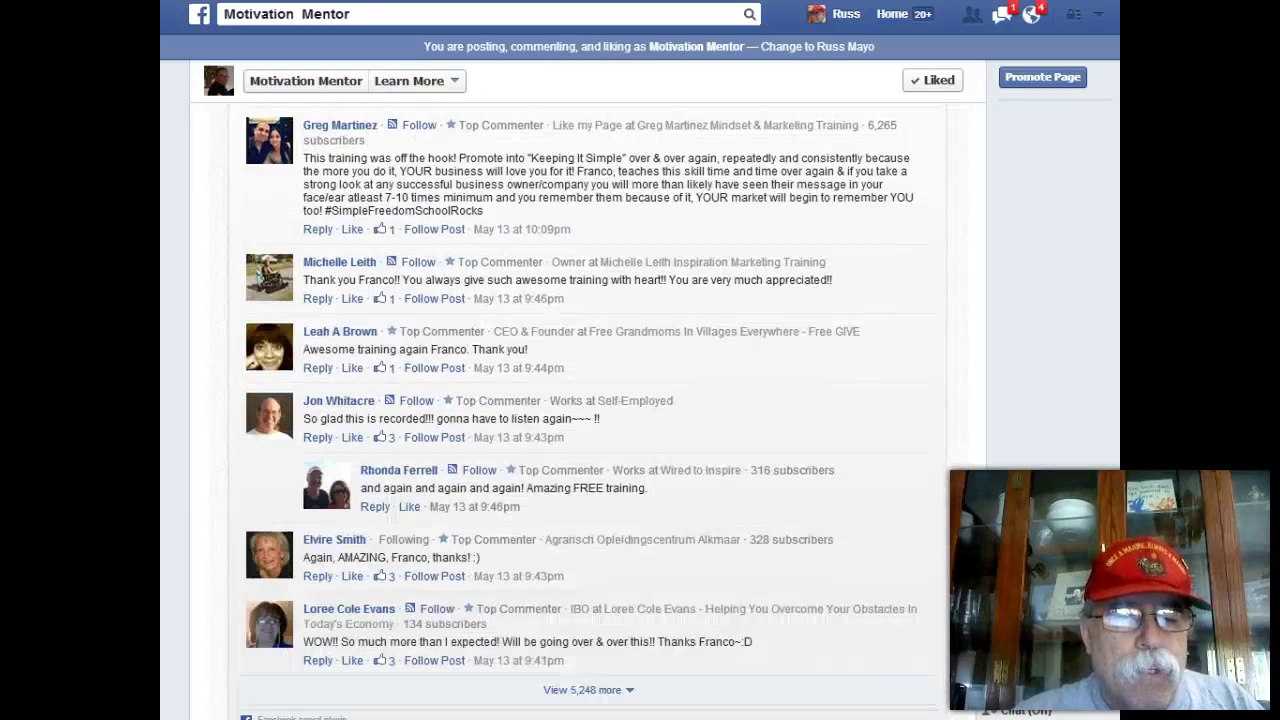
{"action": "scroll", "coordinate": [588, 400], "scroll_direction": "down", "scroll_amount": 5}
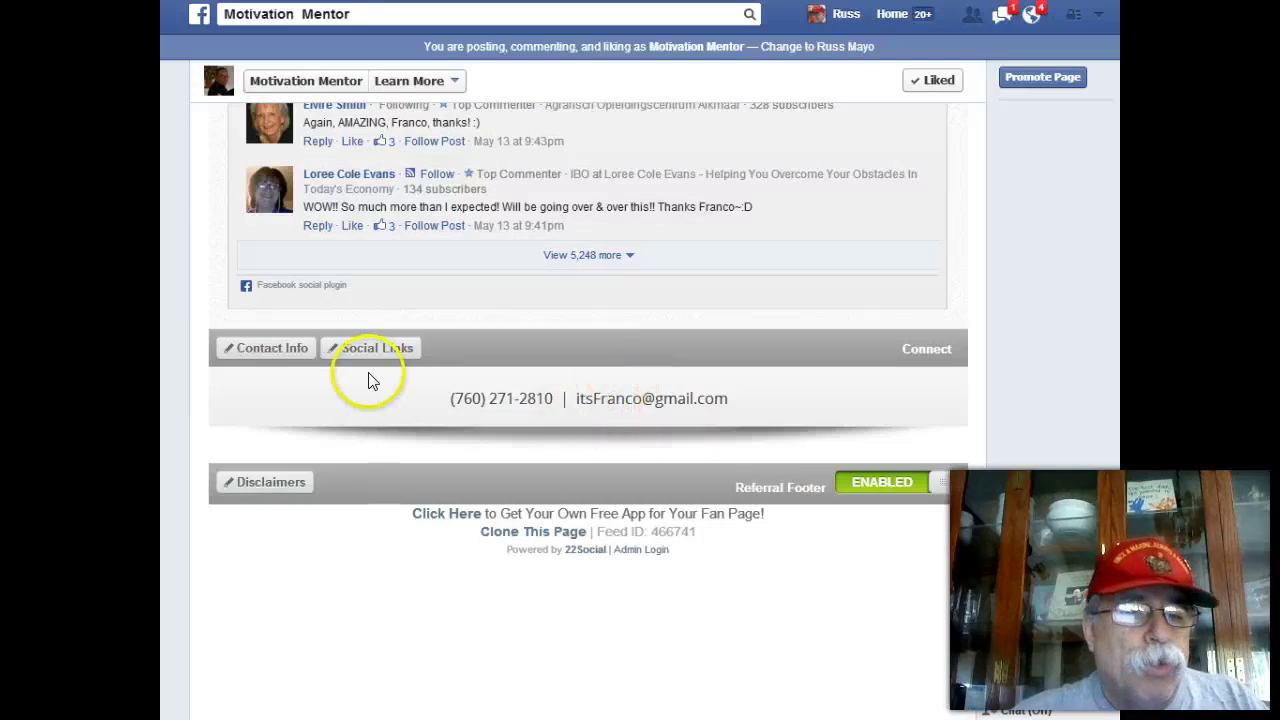
{"action": "left_click", "coordinate": [270, 350]}
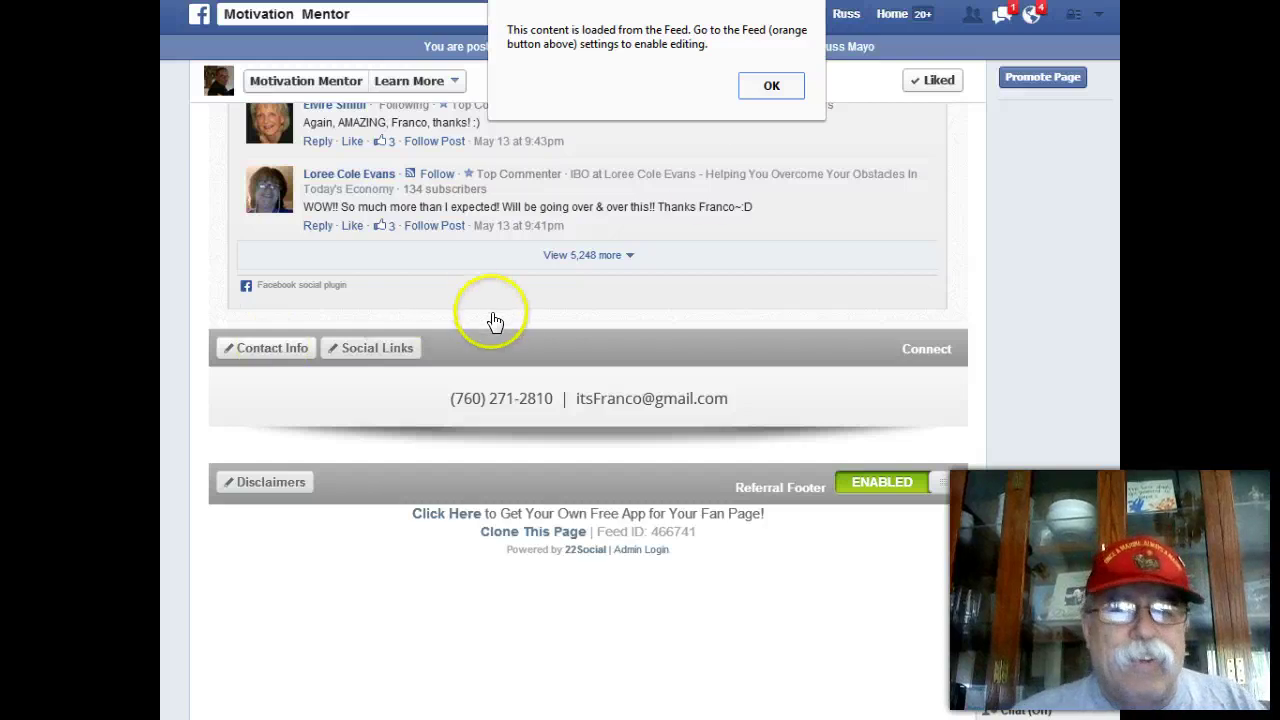
{"action": "left_click", "coordinate": [769, 88]}
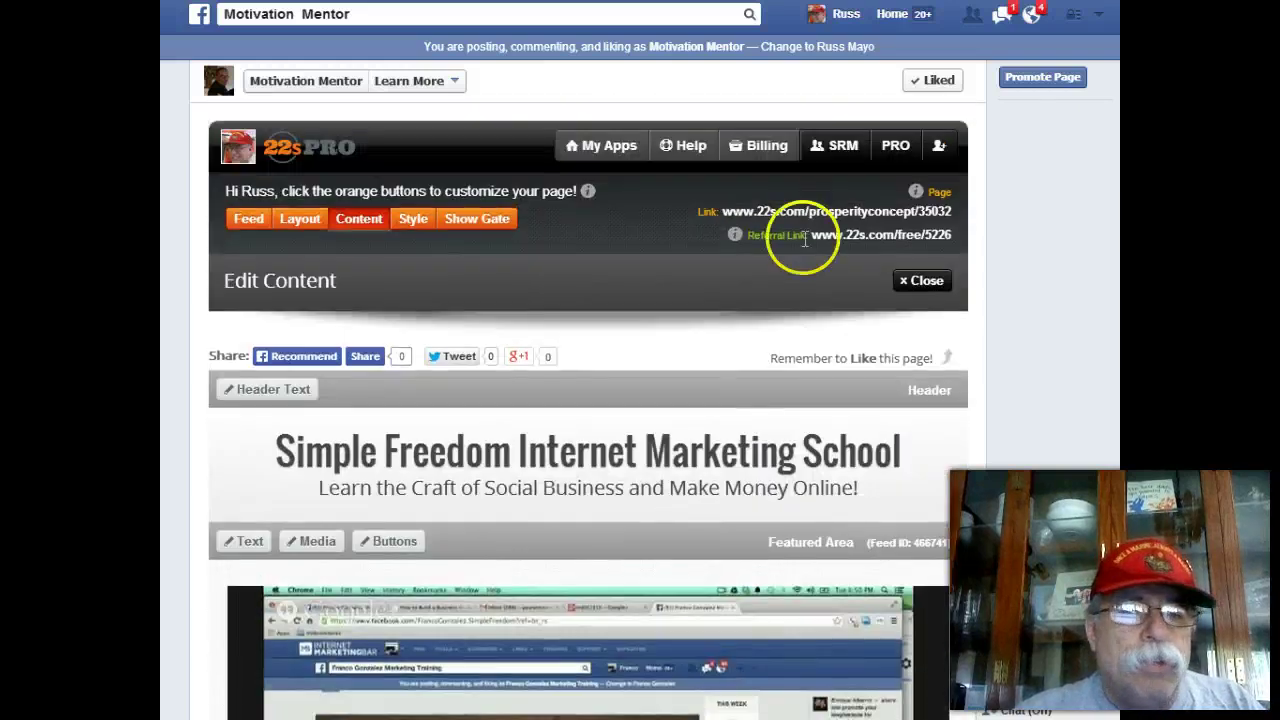
Uncheck Contact Info under Advanced feed settings, save, and confirm the app reload.
{"action": "left_click", "coordinate": [252, 218]}
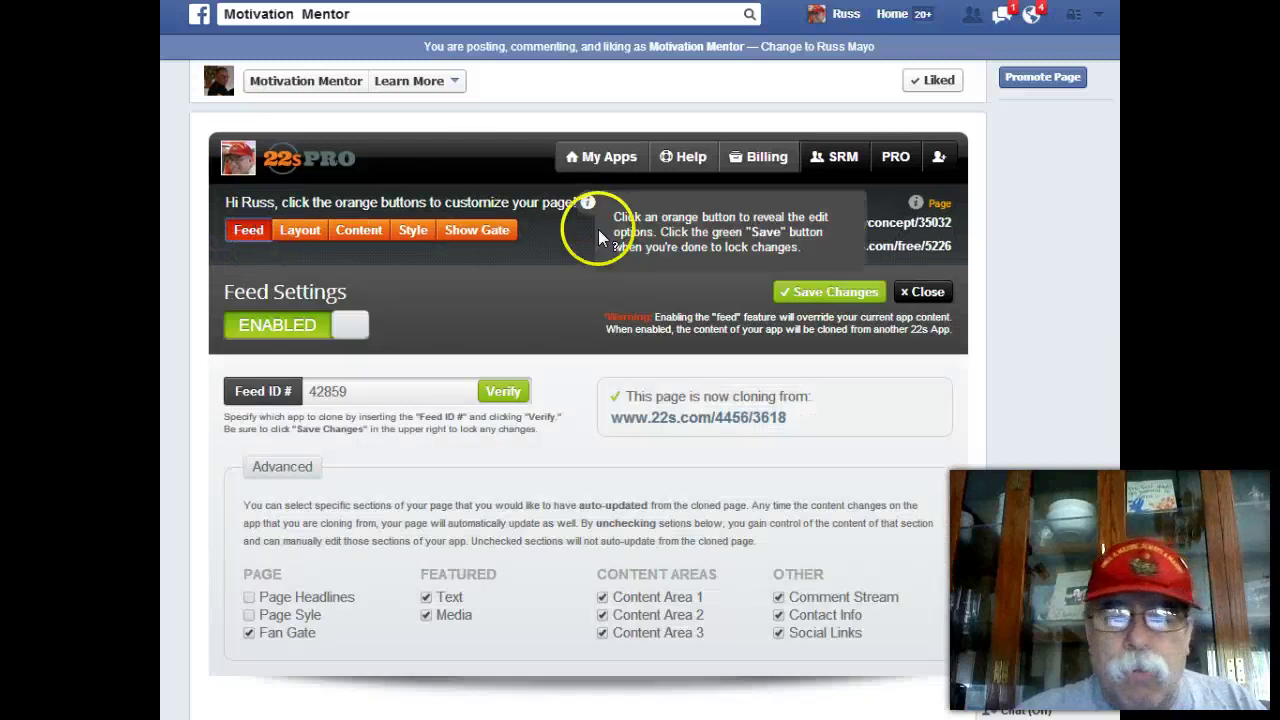
{"action": "scroll", "coordinate": [588, 400], "scroll_direction": "down", "scroll_amount": 3}
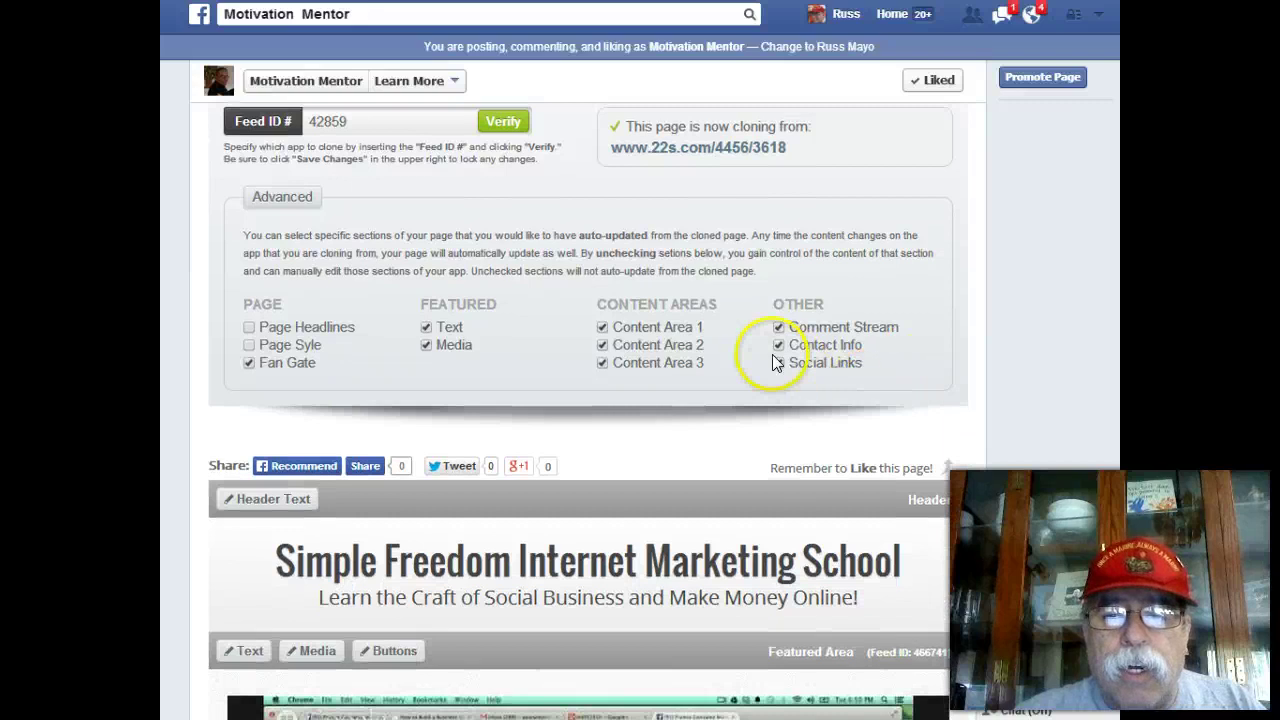
{"action": "left_click", "coordinate": [779, 346]}
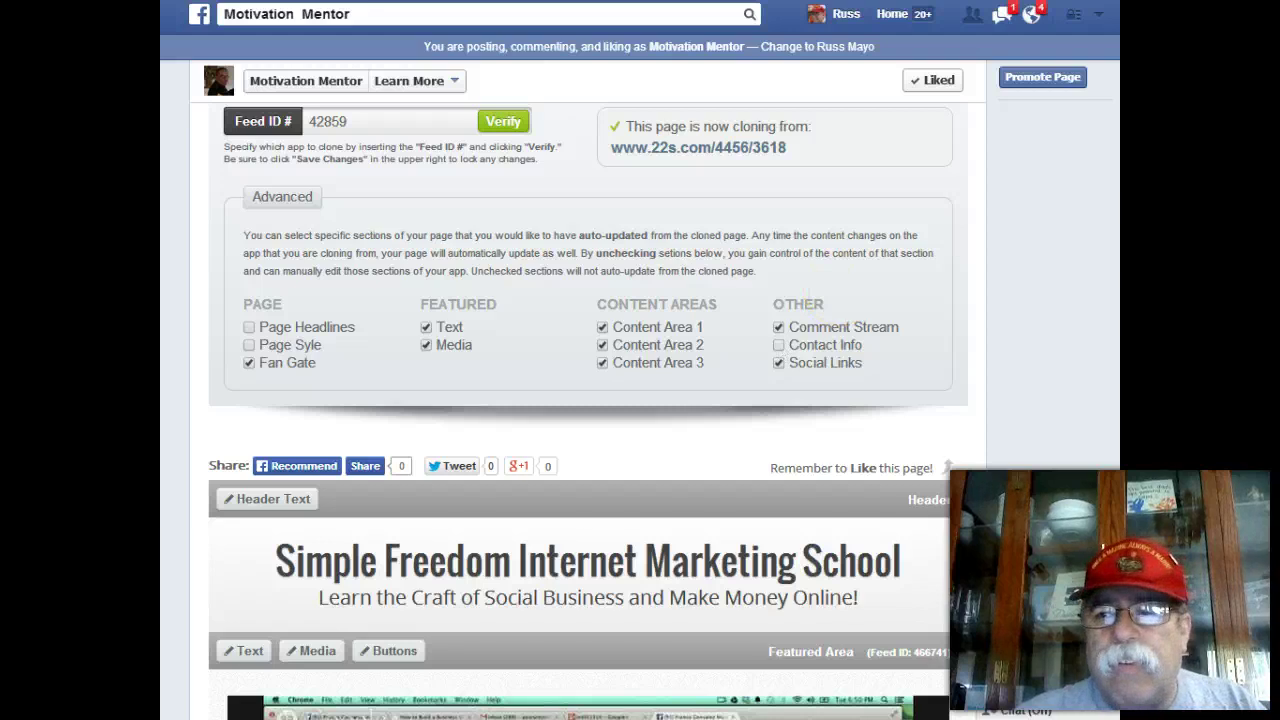
{"action": "scroll", "coordinate": [588, 410], "scroll_direction": "down", "scroll_amount": 10}
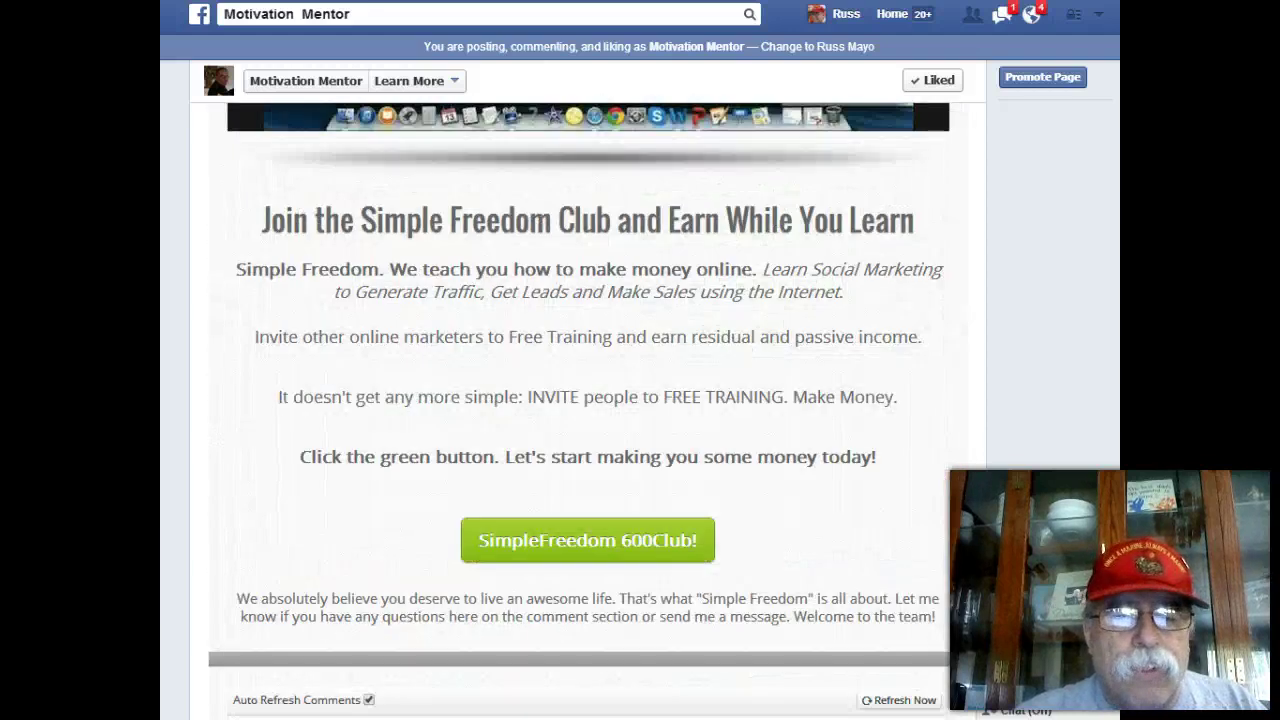
{"action": "scroll", "coordinate": [588, 410], "scroll_direction": "up", "scroll_amount": 10}
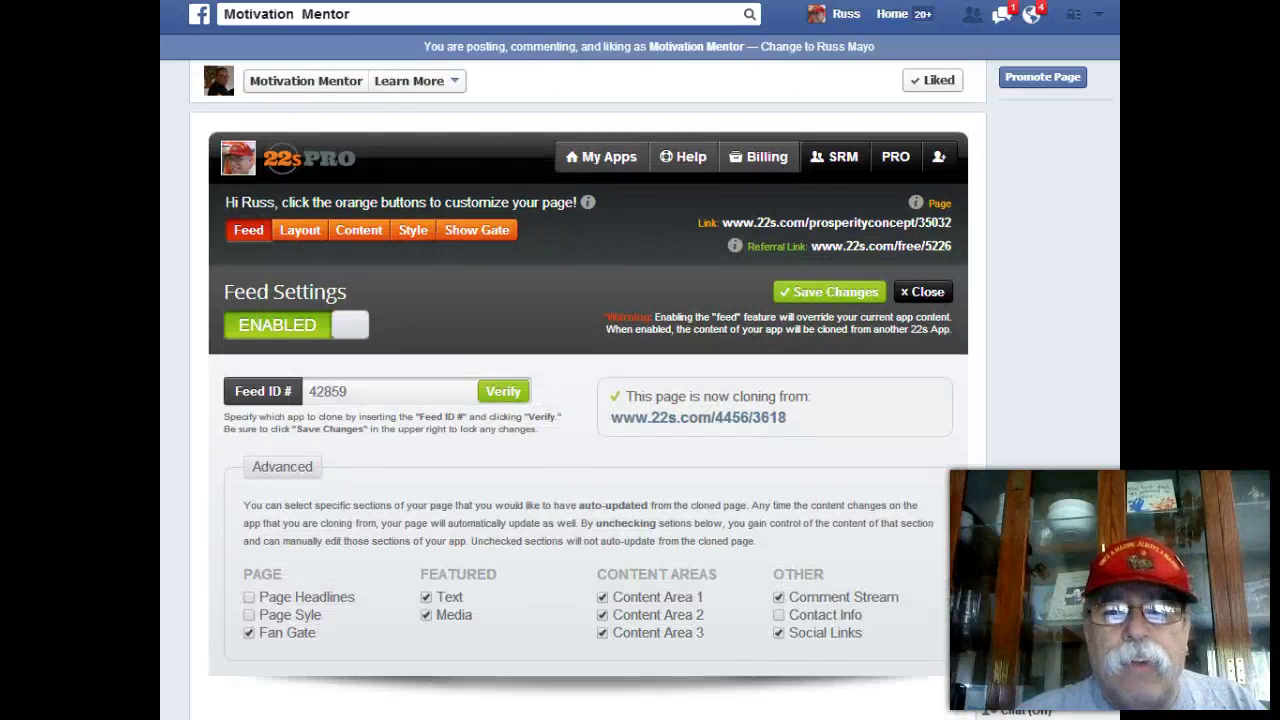
{"action": "left_click", "coordinate": [836, 292]}
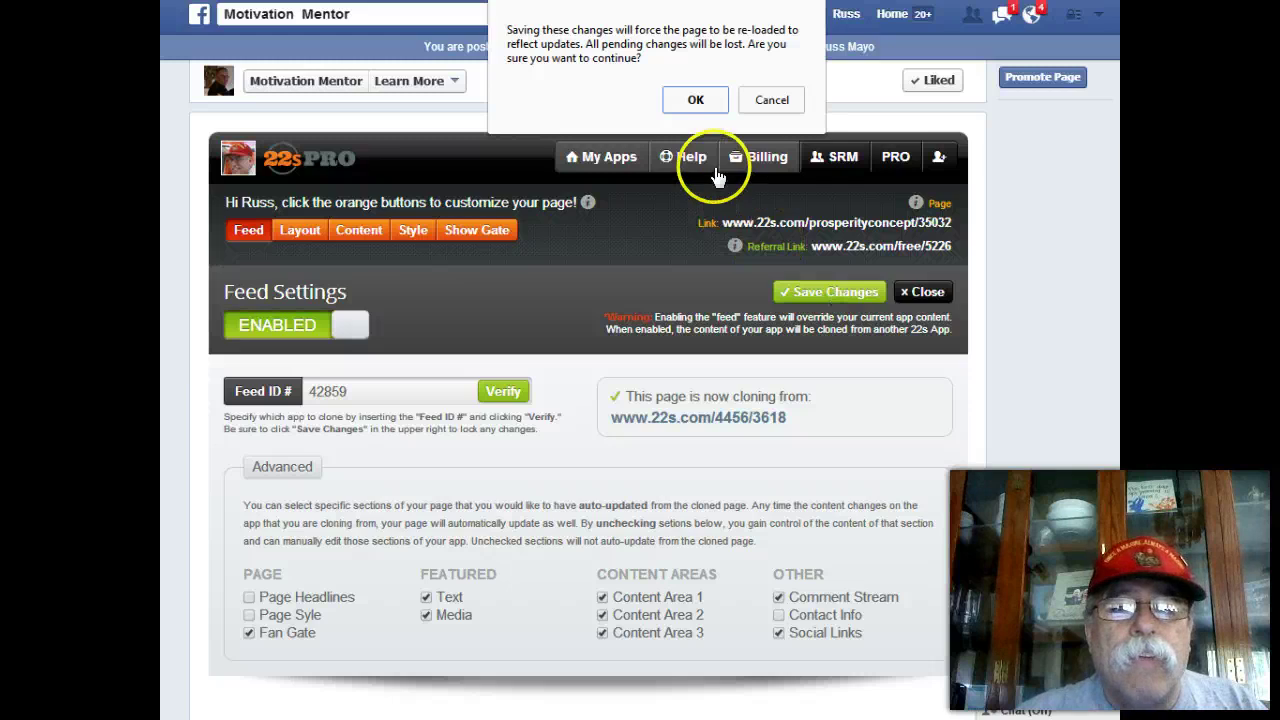
{"action": "left_click", "coordinate": [696, 100]}
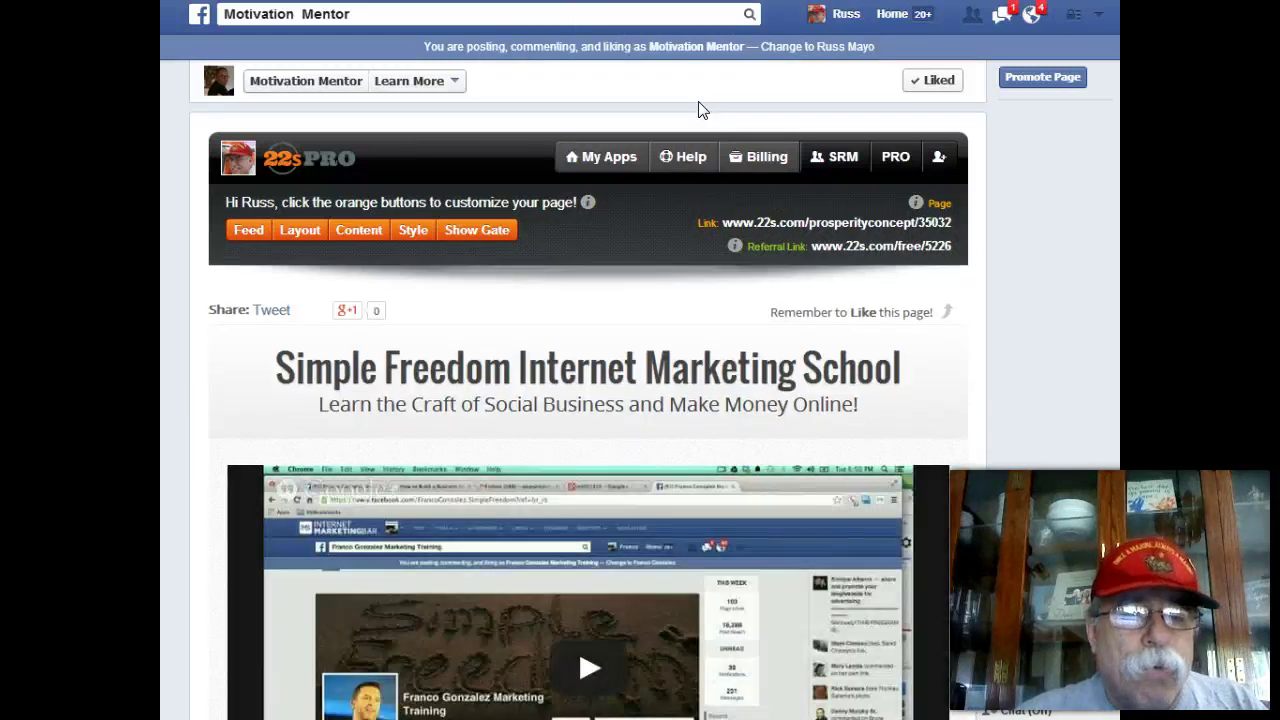
Enter content editing and open the Connect section's Contact Info editor.
{"action": "left_click", "coordinate": [357, 234]}
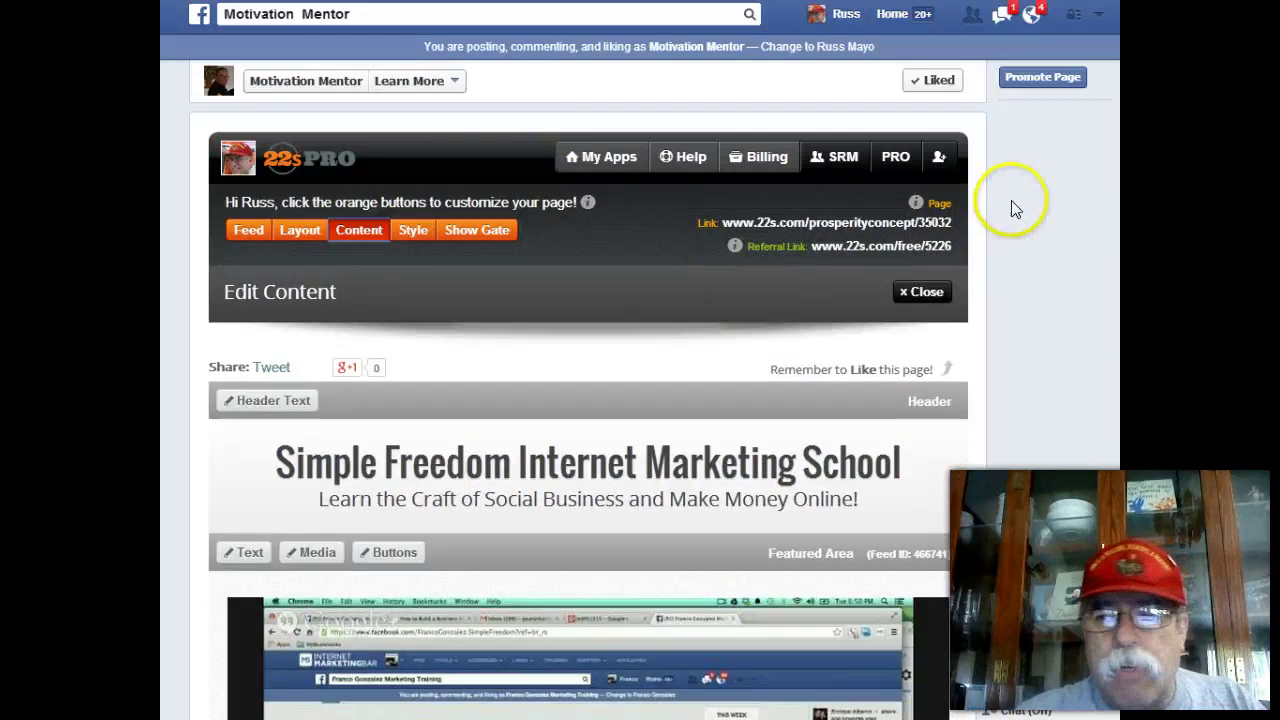
{"action": "scroll", "coordinate": [588, 410], "scroll_direction": "down", "scroll_amount": 11}
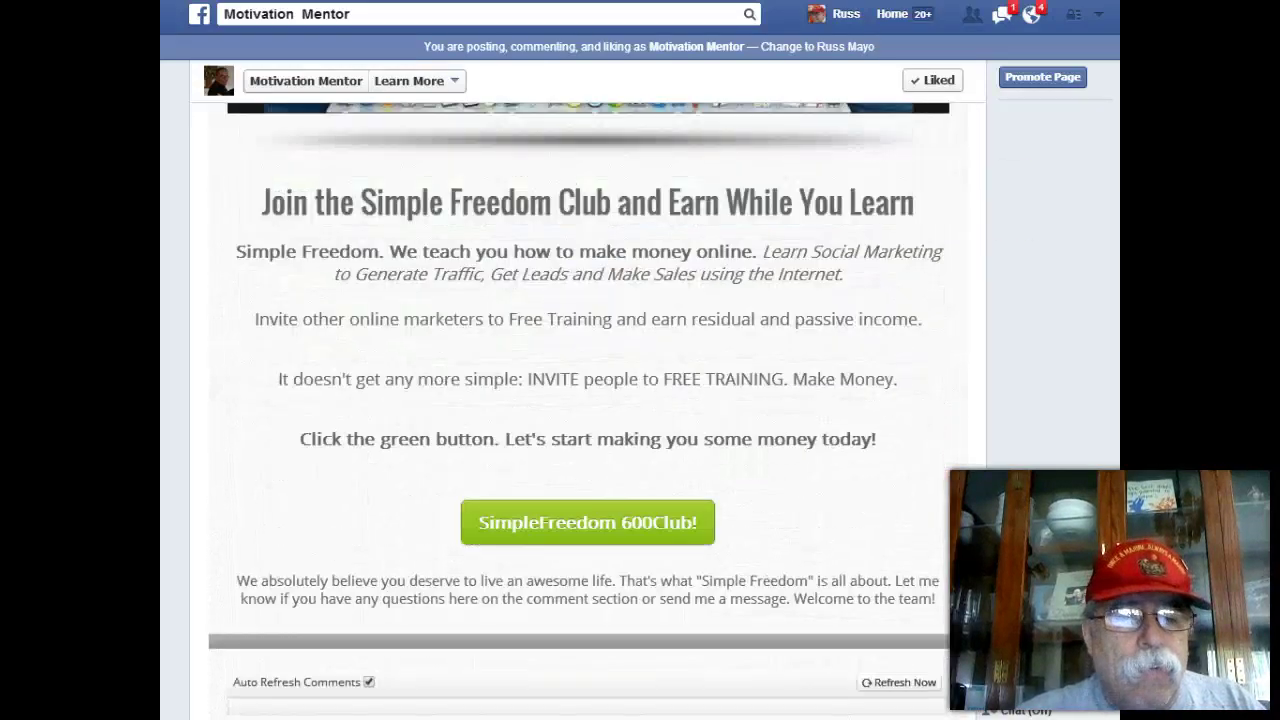
{"action": "scroll", "coordinate": [588, 410], "scroll_direction": "down", "scroll_amount": 3}
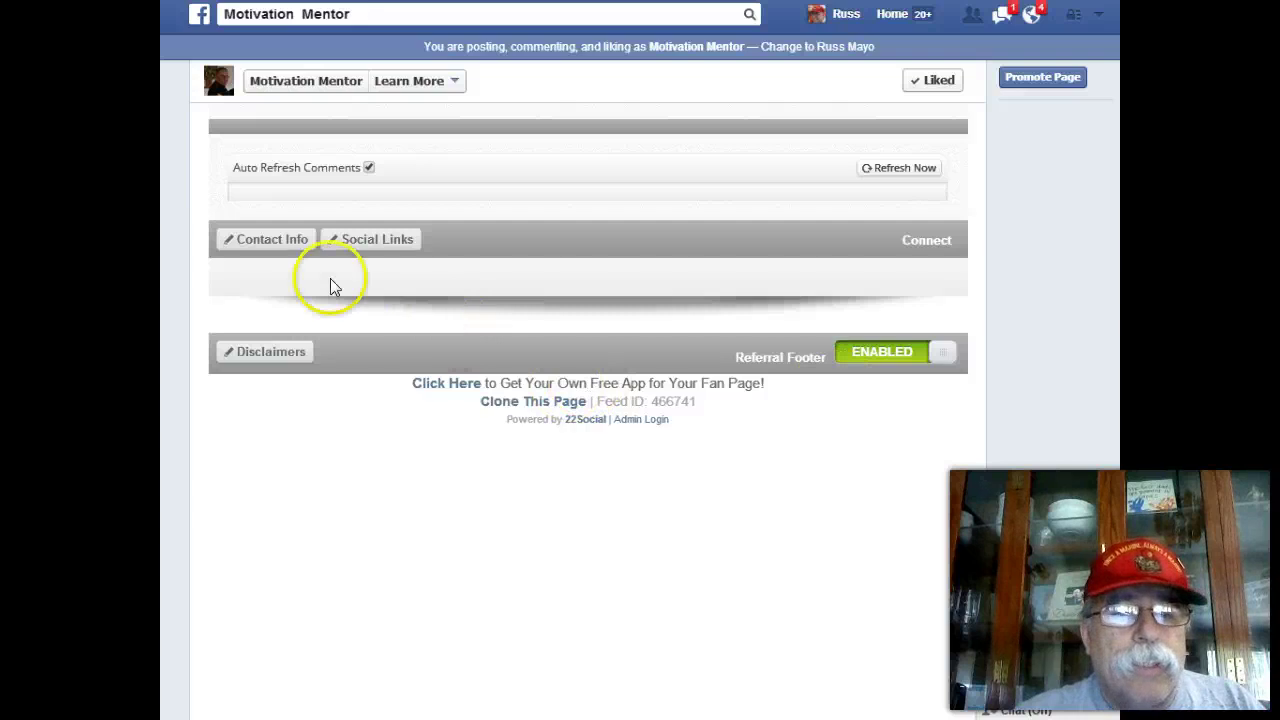
{"action": "left_click", "coordinate": [274, 240]}
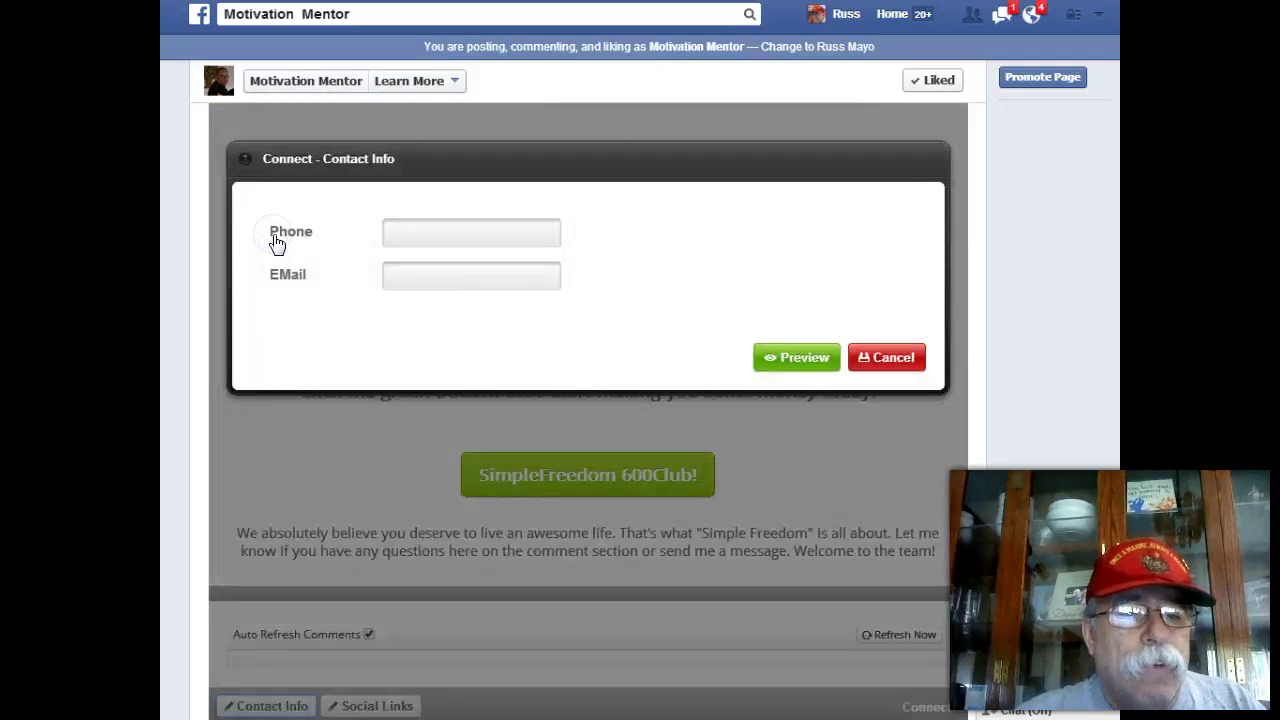
Enter the contact's phone number and e-mail address, then preview the changes.
{"action": "left_click", "coordinate": [418, 230]}
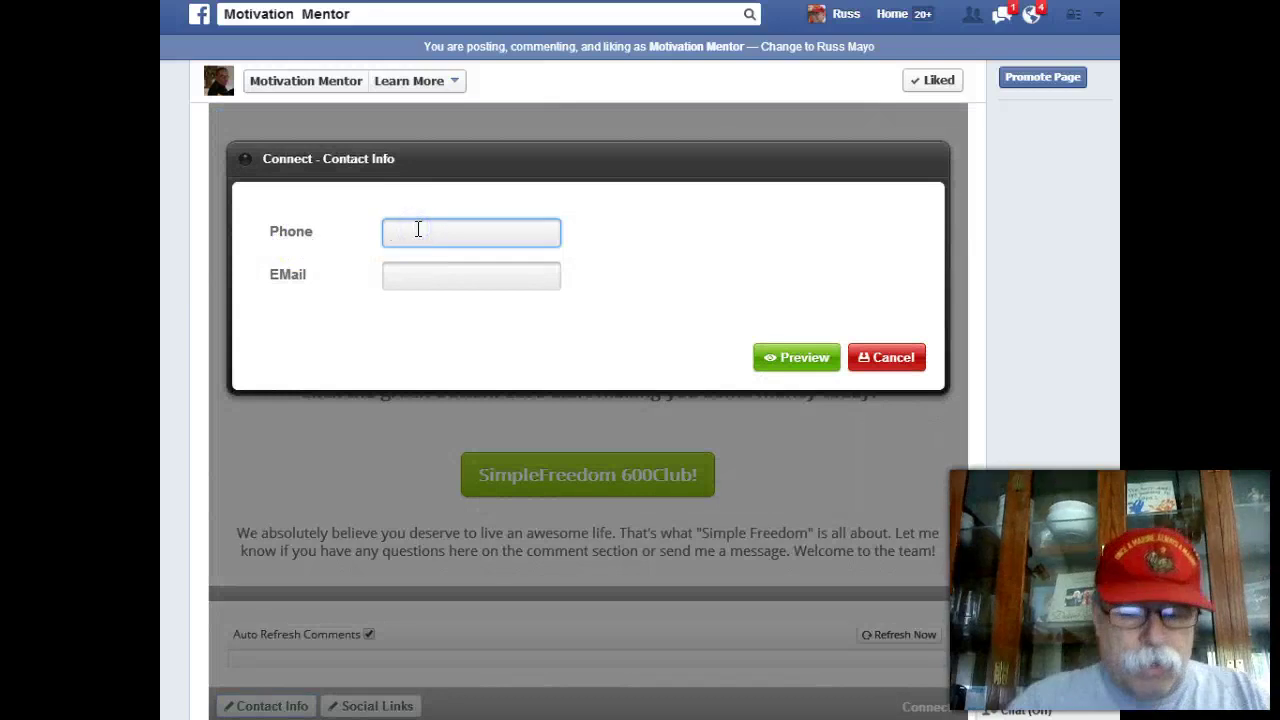
{"action": "left_click", "coordinate": [418, 230]}
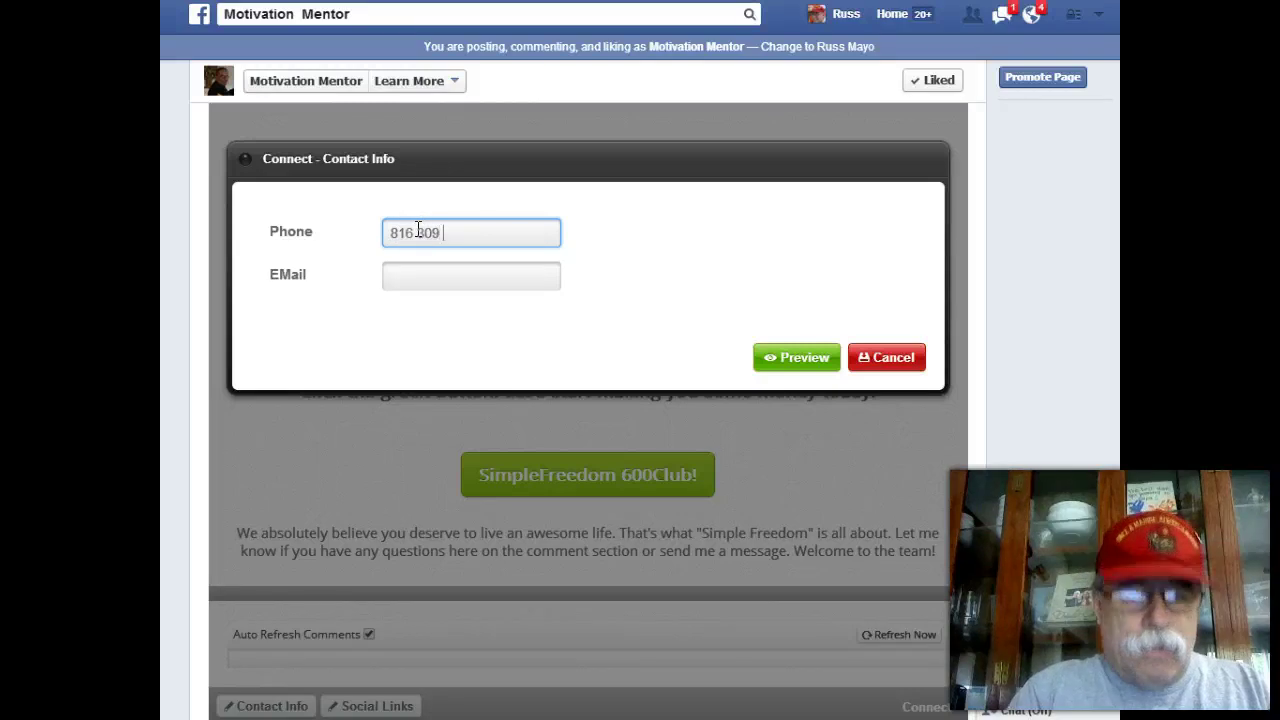
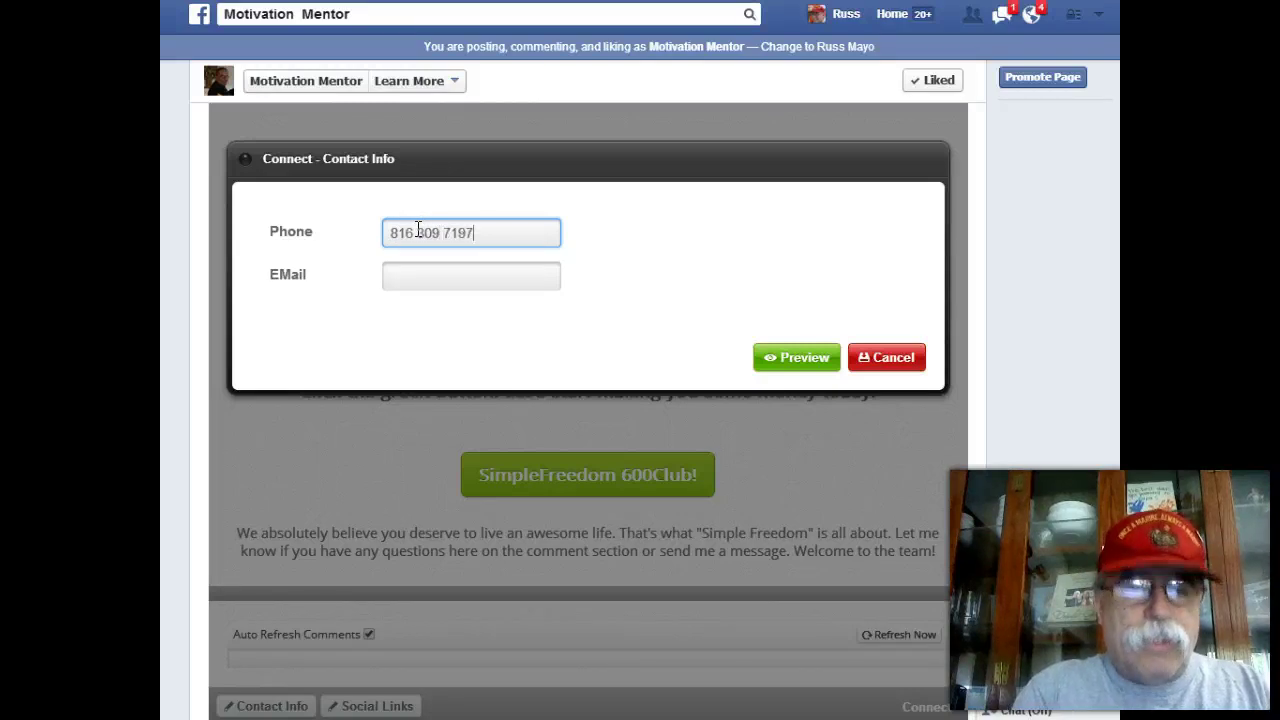
{"action": "left_click", "coordinate": [484, 269]}
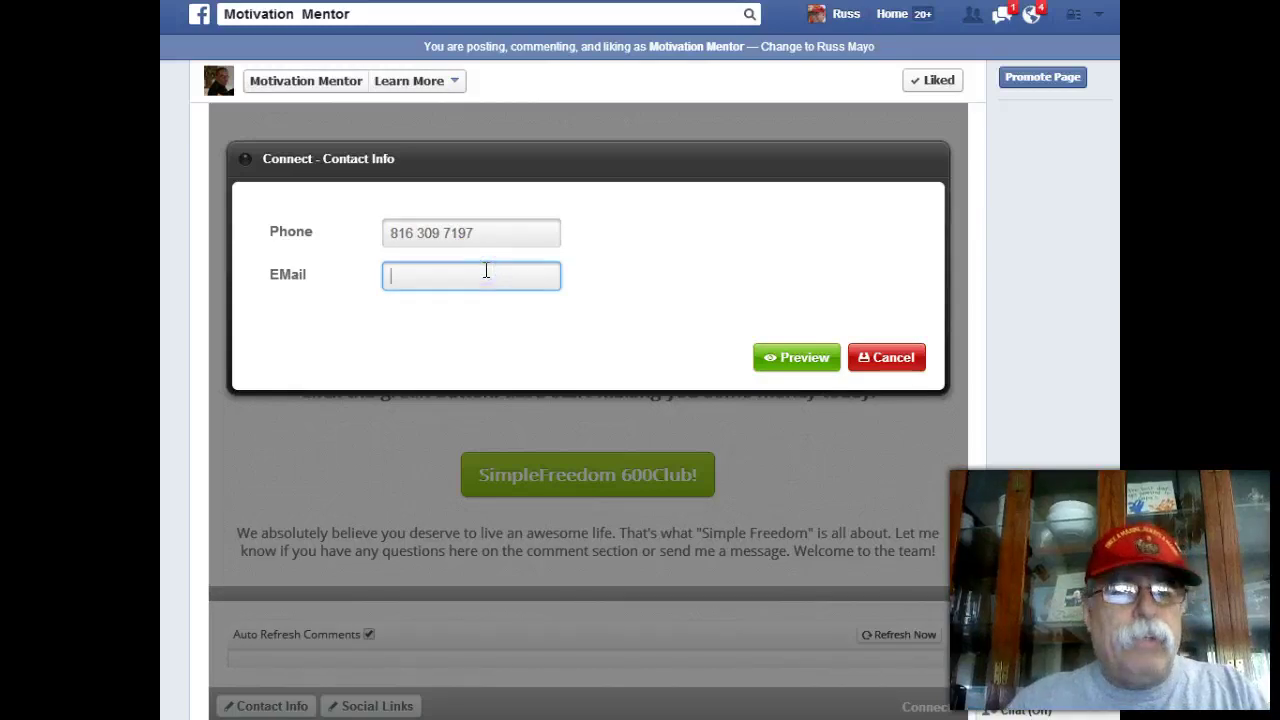
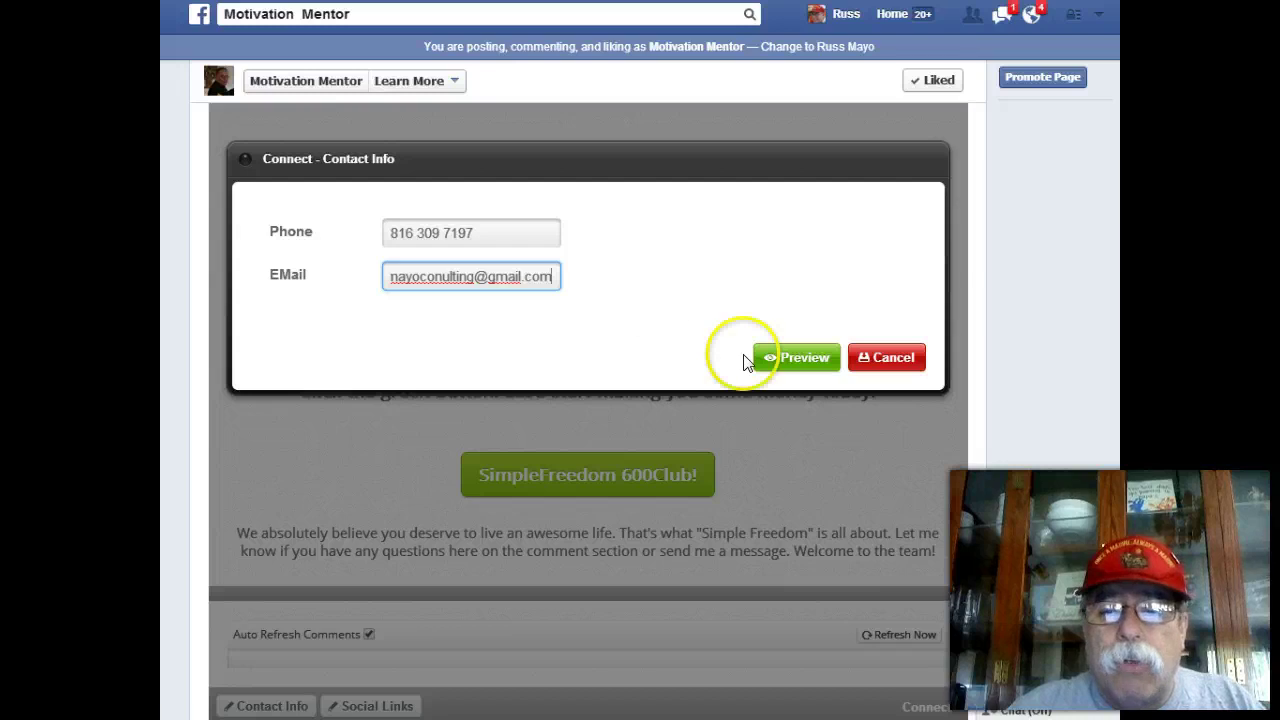
{"action": "left_click", "coordinate": [788, 362]}
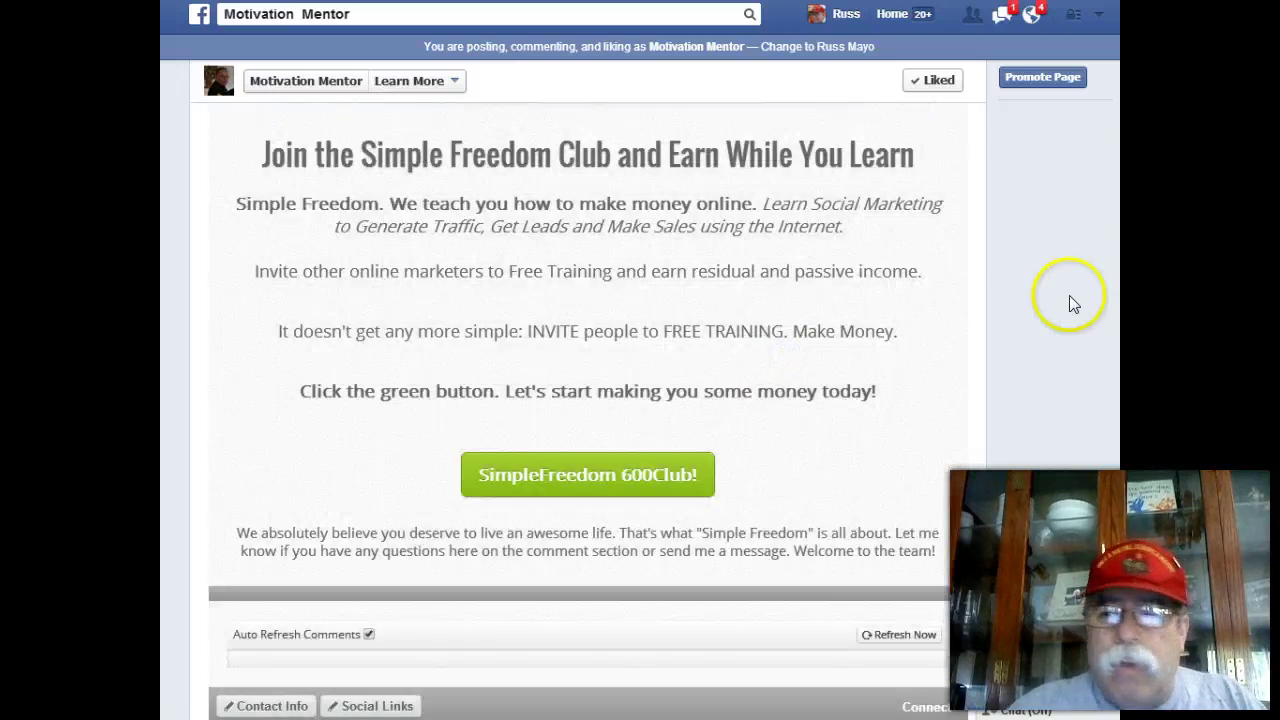
Save the content edits with the green Save button and dismiss the success notice.
{"action": "scroll", "coordinate": [588, 400], "scroll_direction": "down", "scroll_amount": 3}
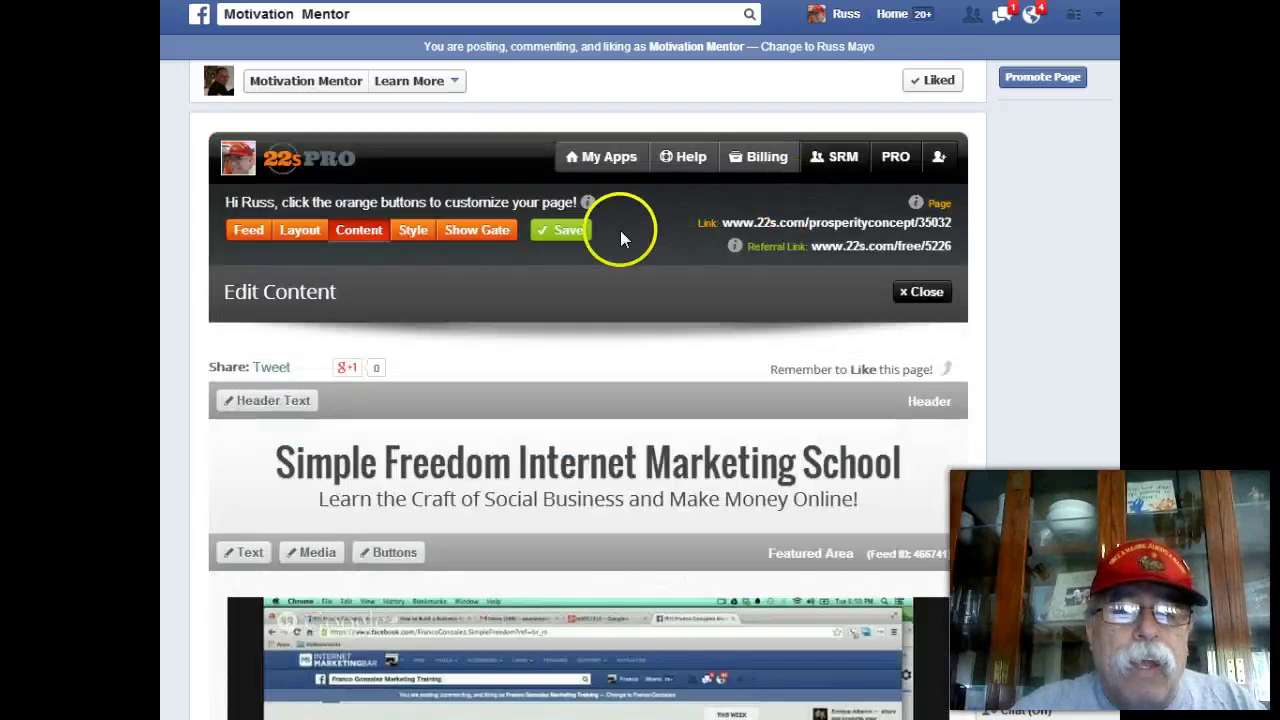
{"action": "left_click", "coordinate": [566, 230]}
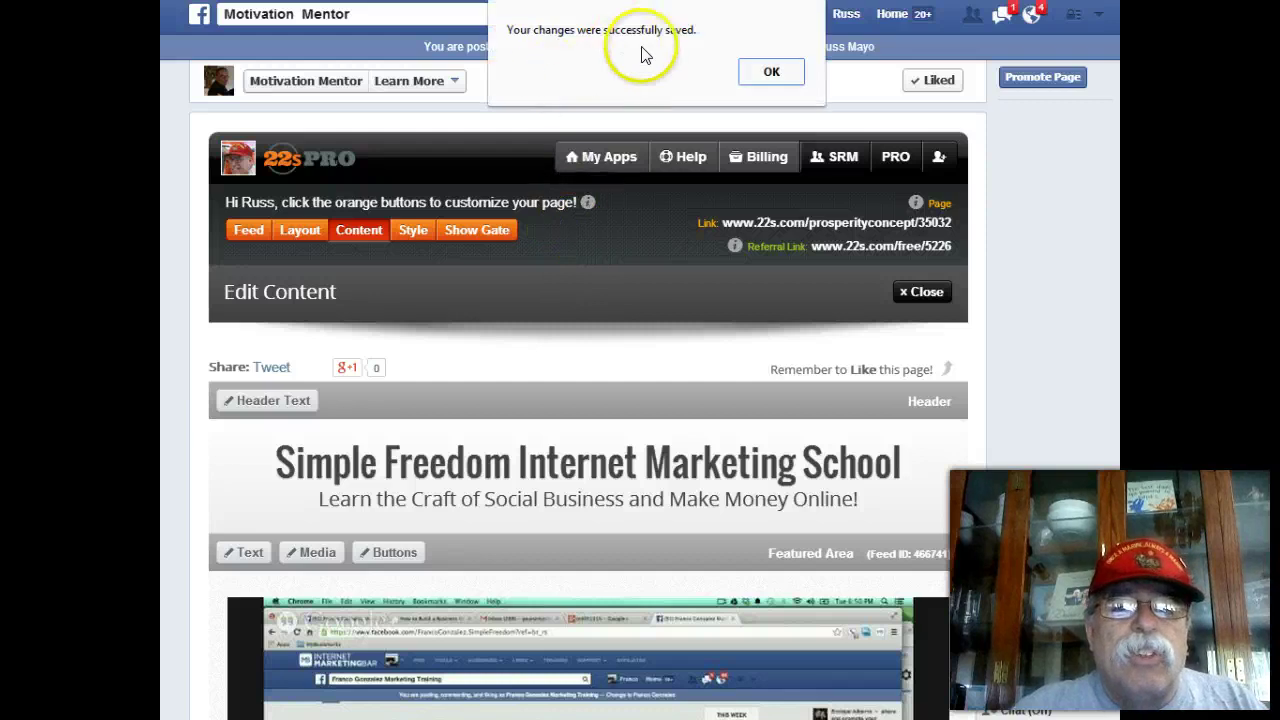
{"action": "left_click", "coordinate": [766, 70]}
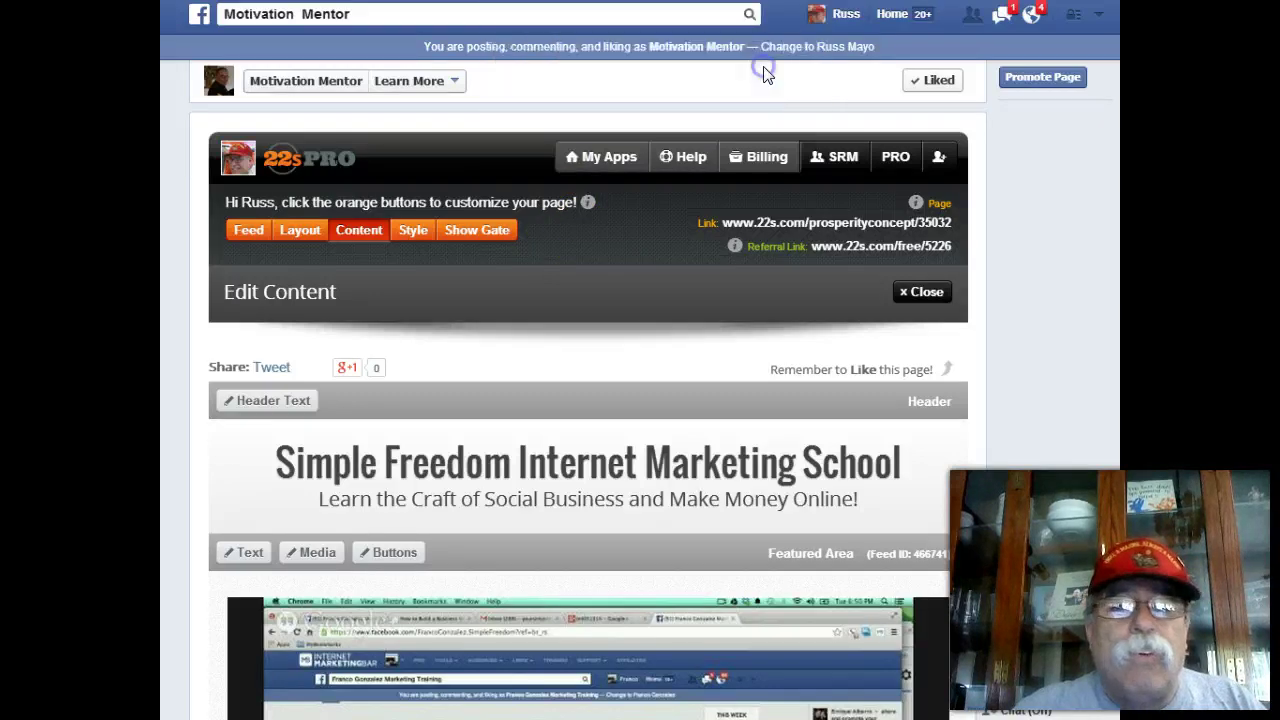